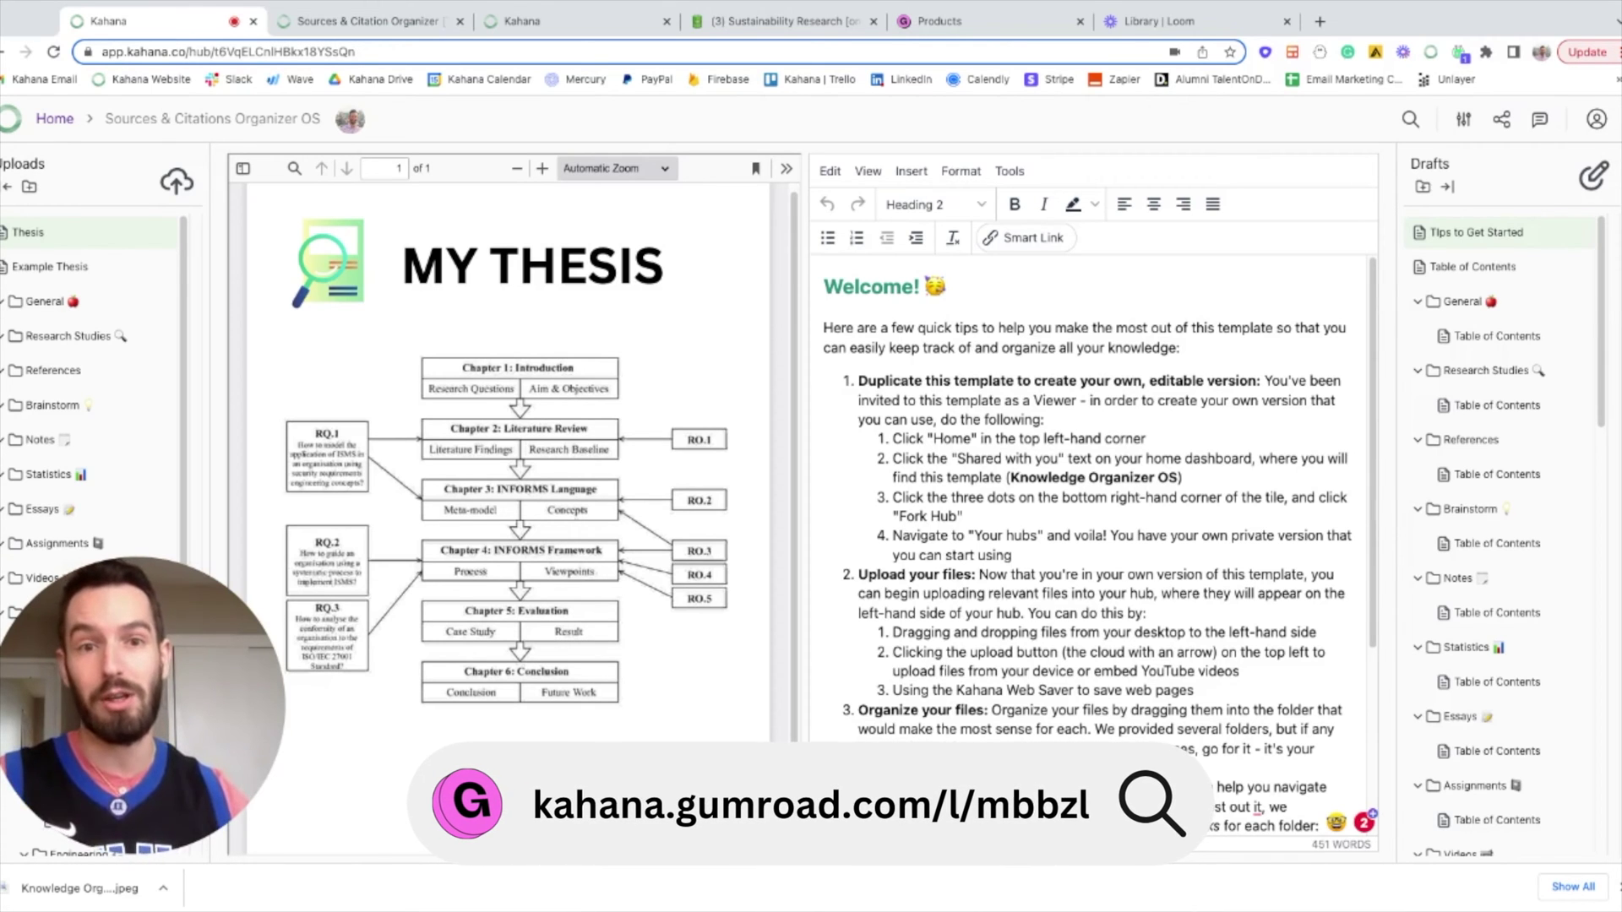
Switch to the Gumroad page for the Sources & Citation Organizer template and examine its description and name-a-fair-price field.
left_click(363, 20)
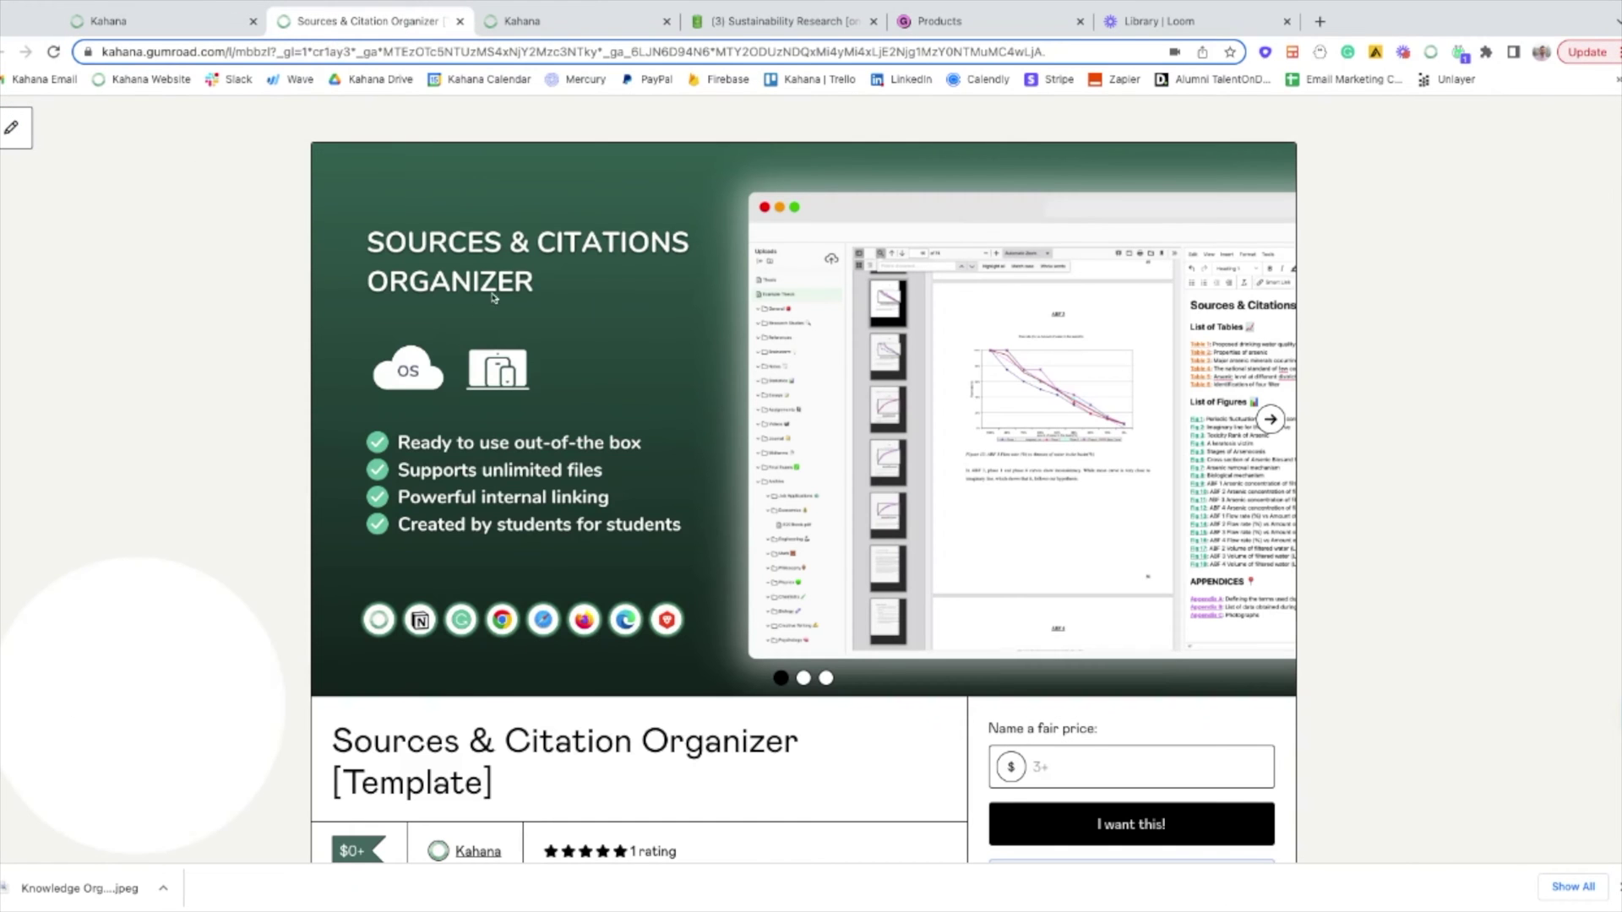
scroll(819, 461, "down", 3)
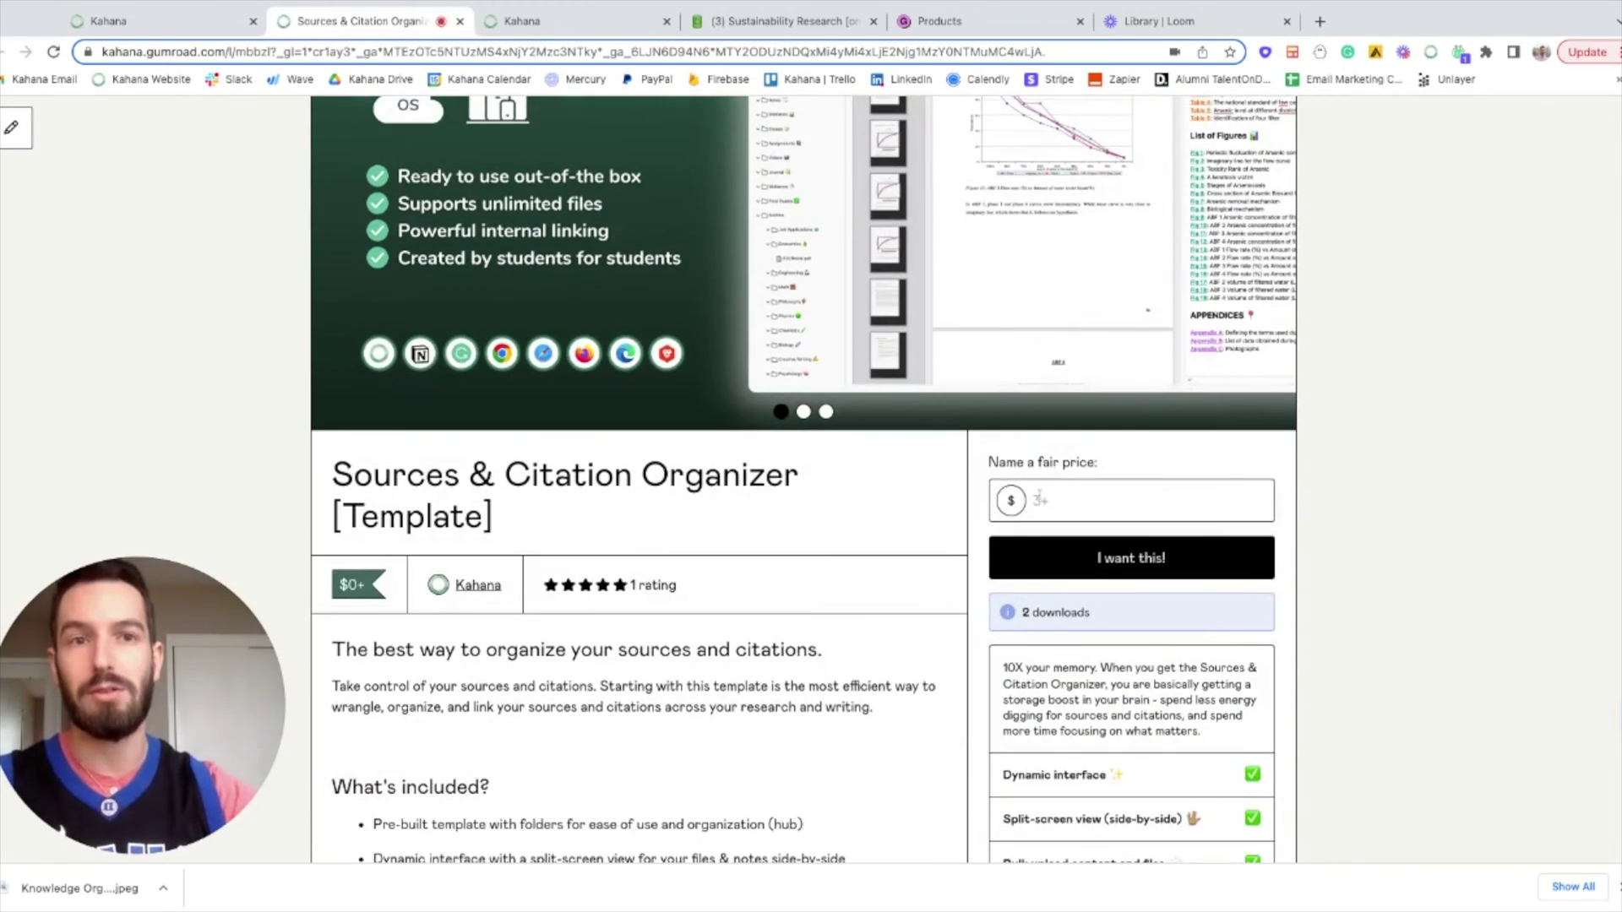
left_click(1055, 501)
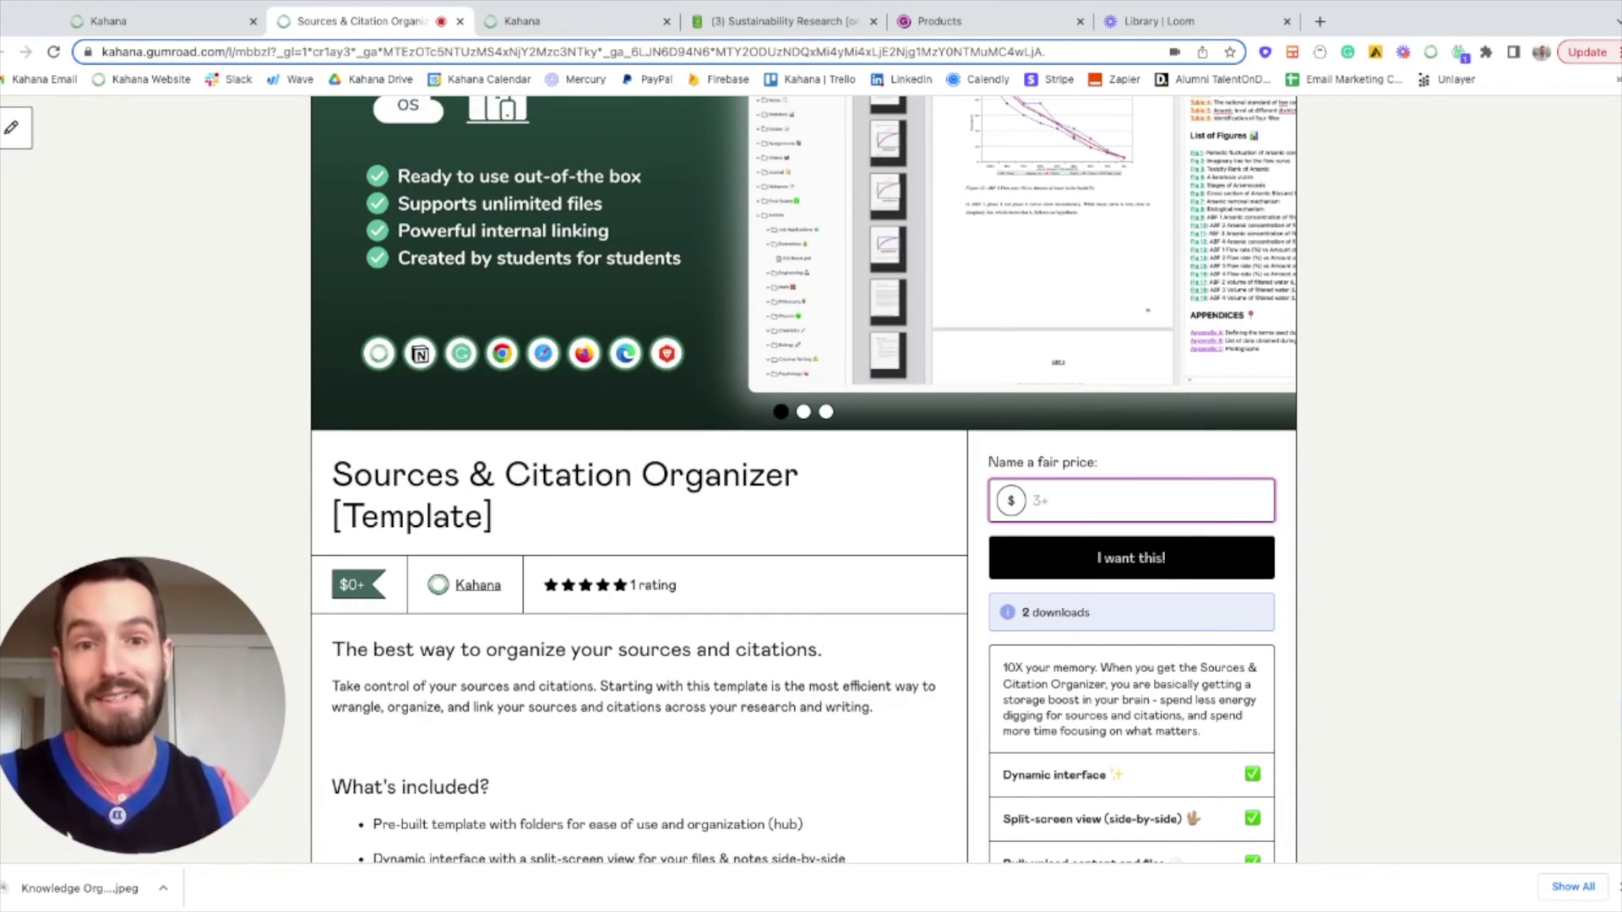
Return to the Sources & Citations Organizer OS hub in Kahana and read the Tips to Get Started draft.
left_click(183, 26)
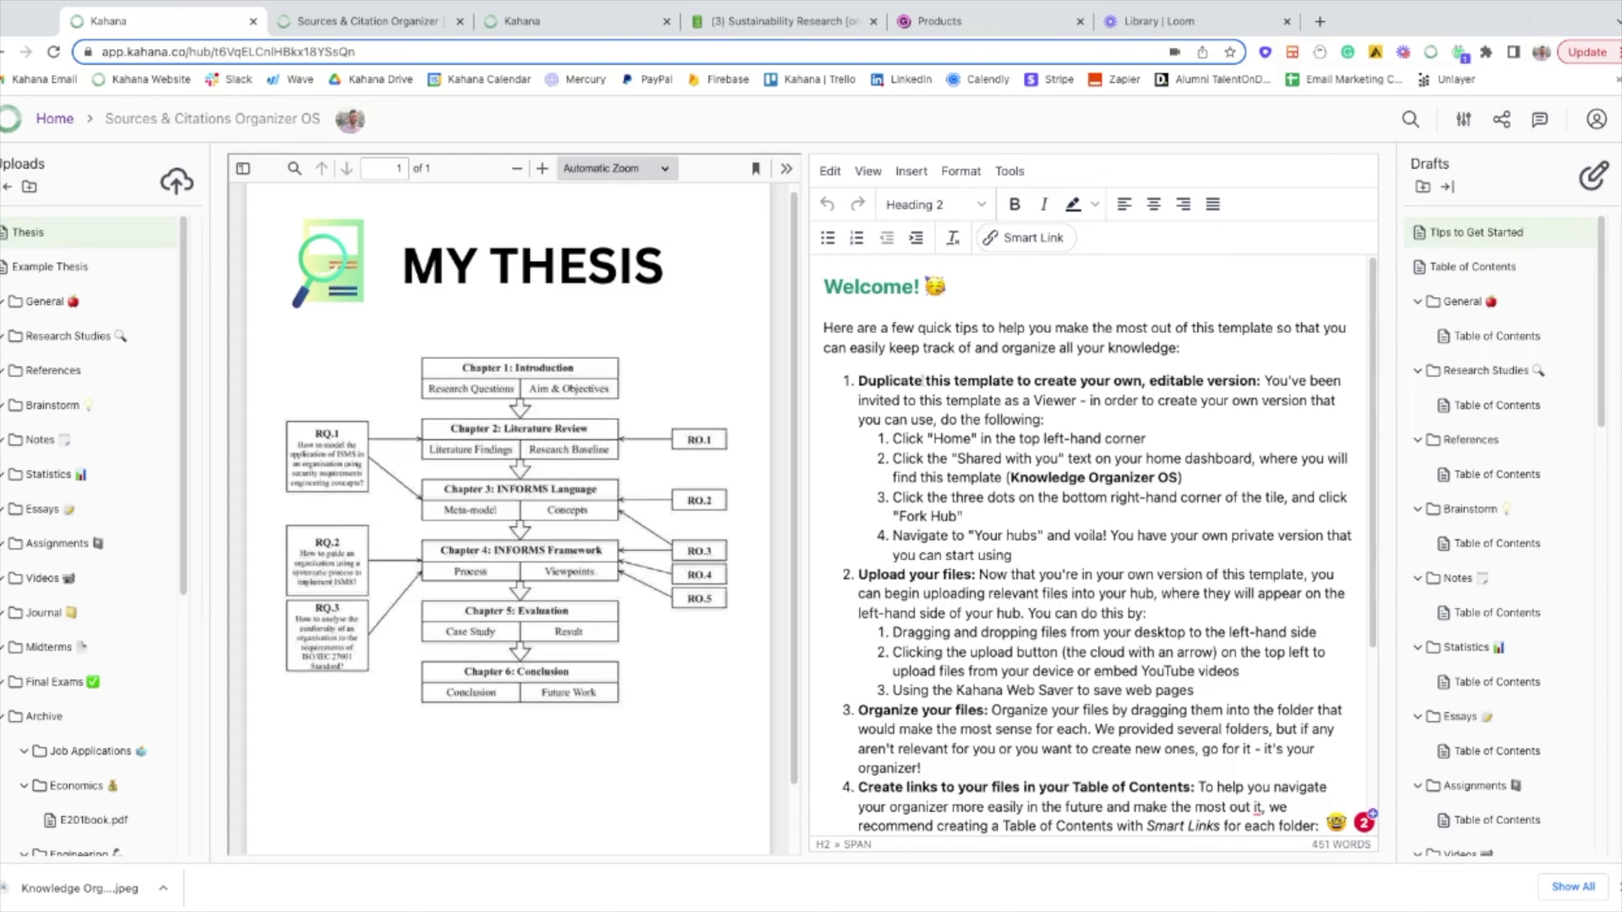
scroll(1040, 413, "down", 1)
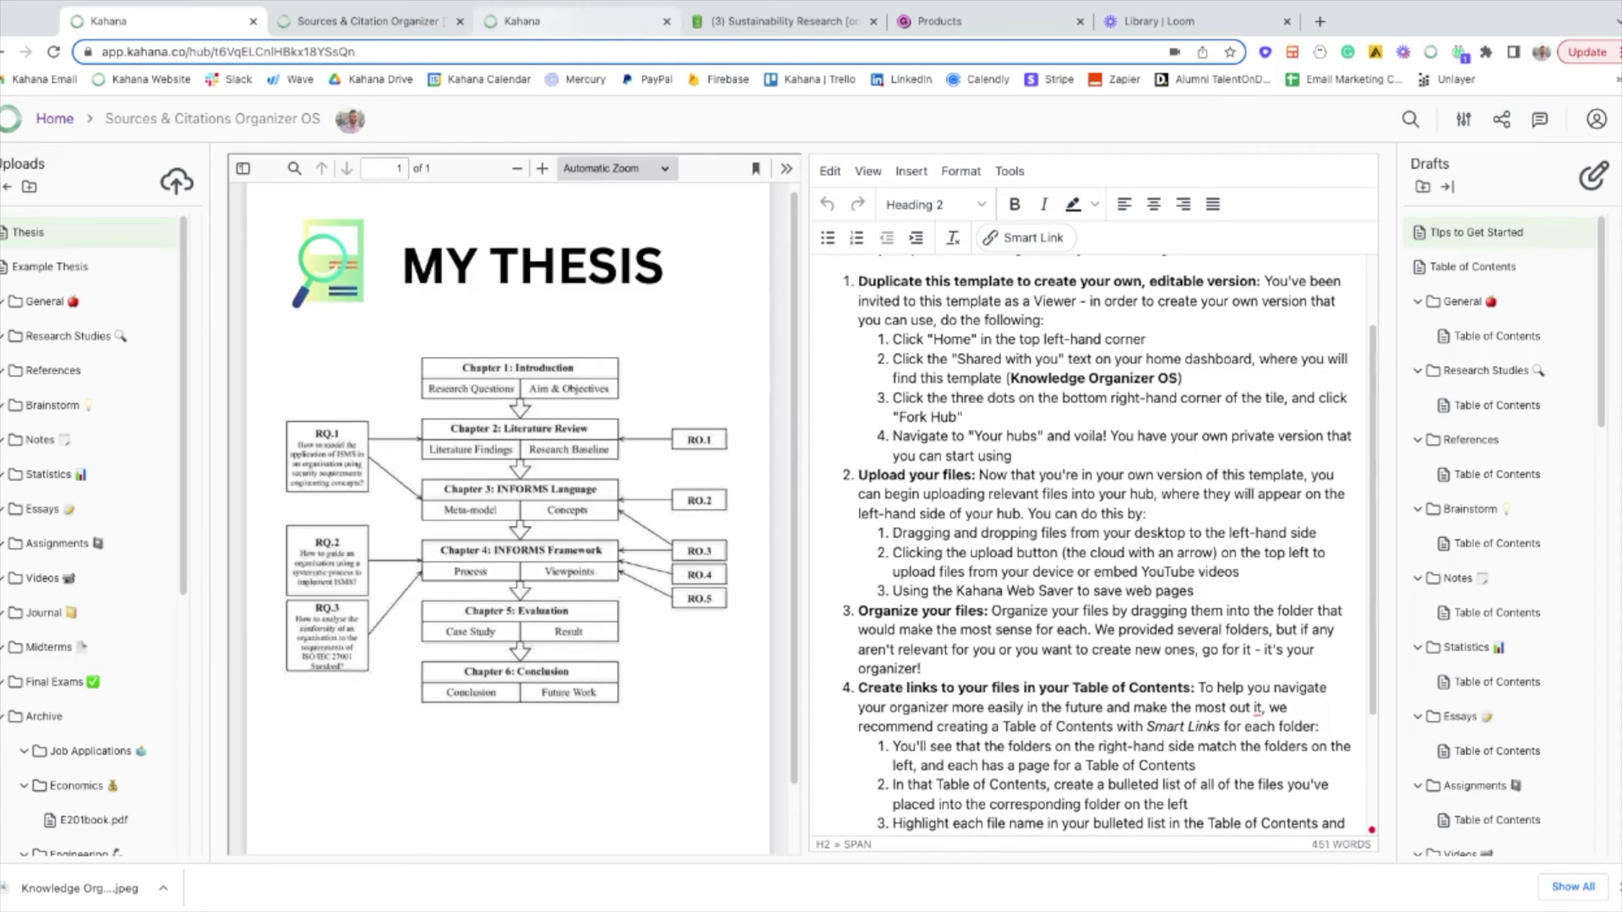
Switch to the Metaverse Research hub and open the source linked from "expected to grow tremendously over the next several years".
left_click(539, 28)
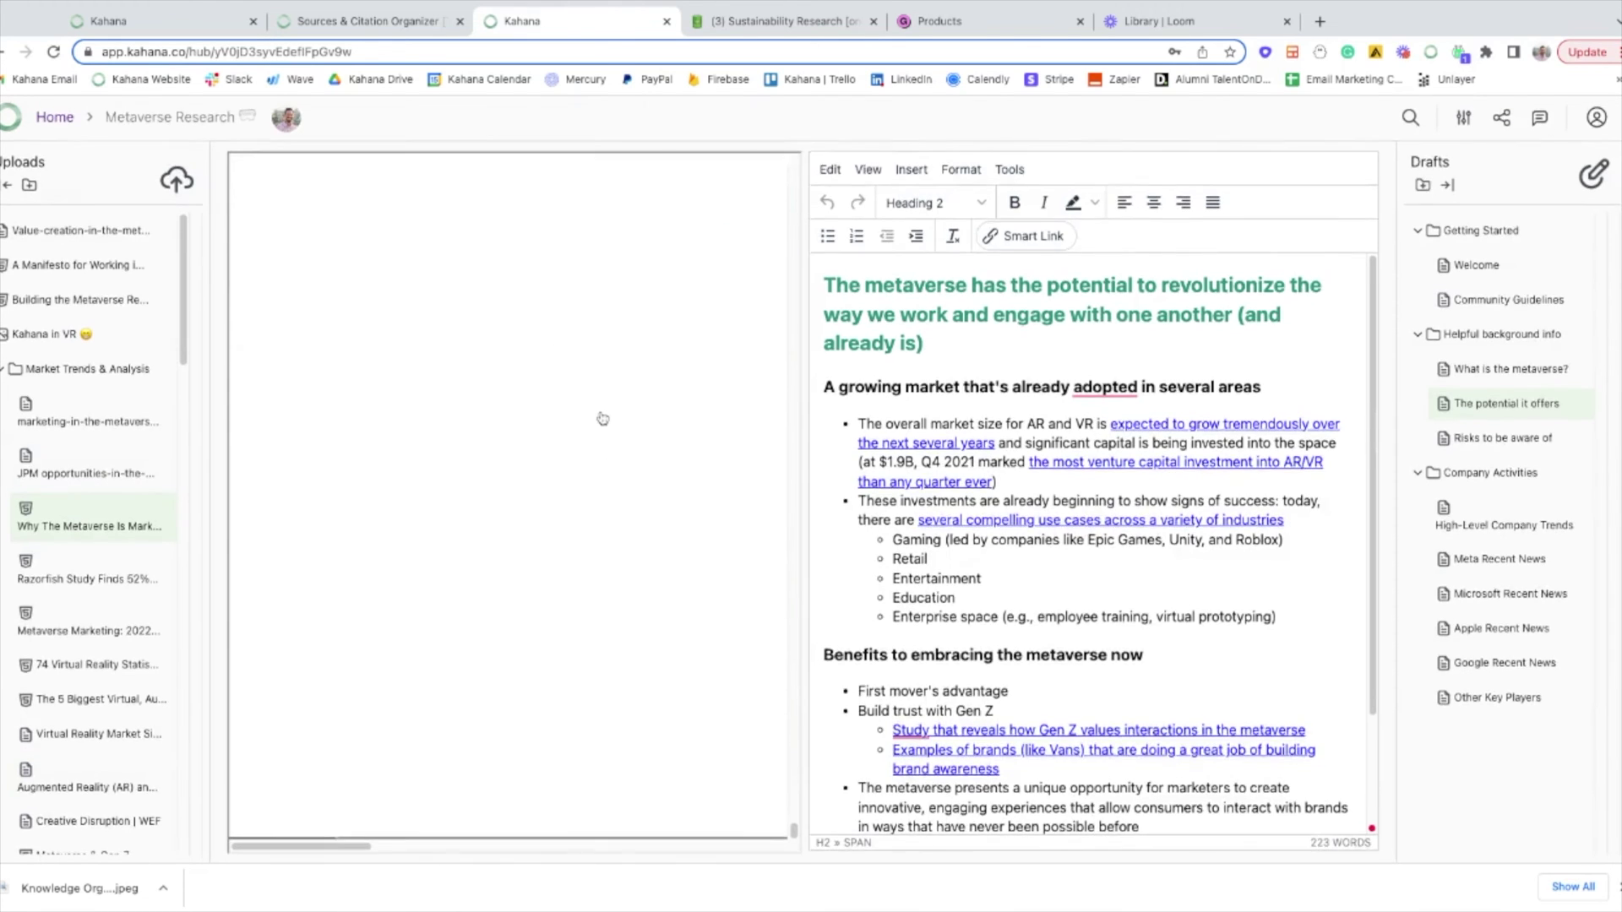
scroll(590, 471, "up", 10)
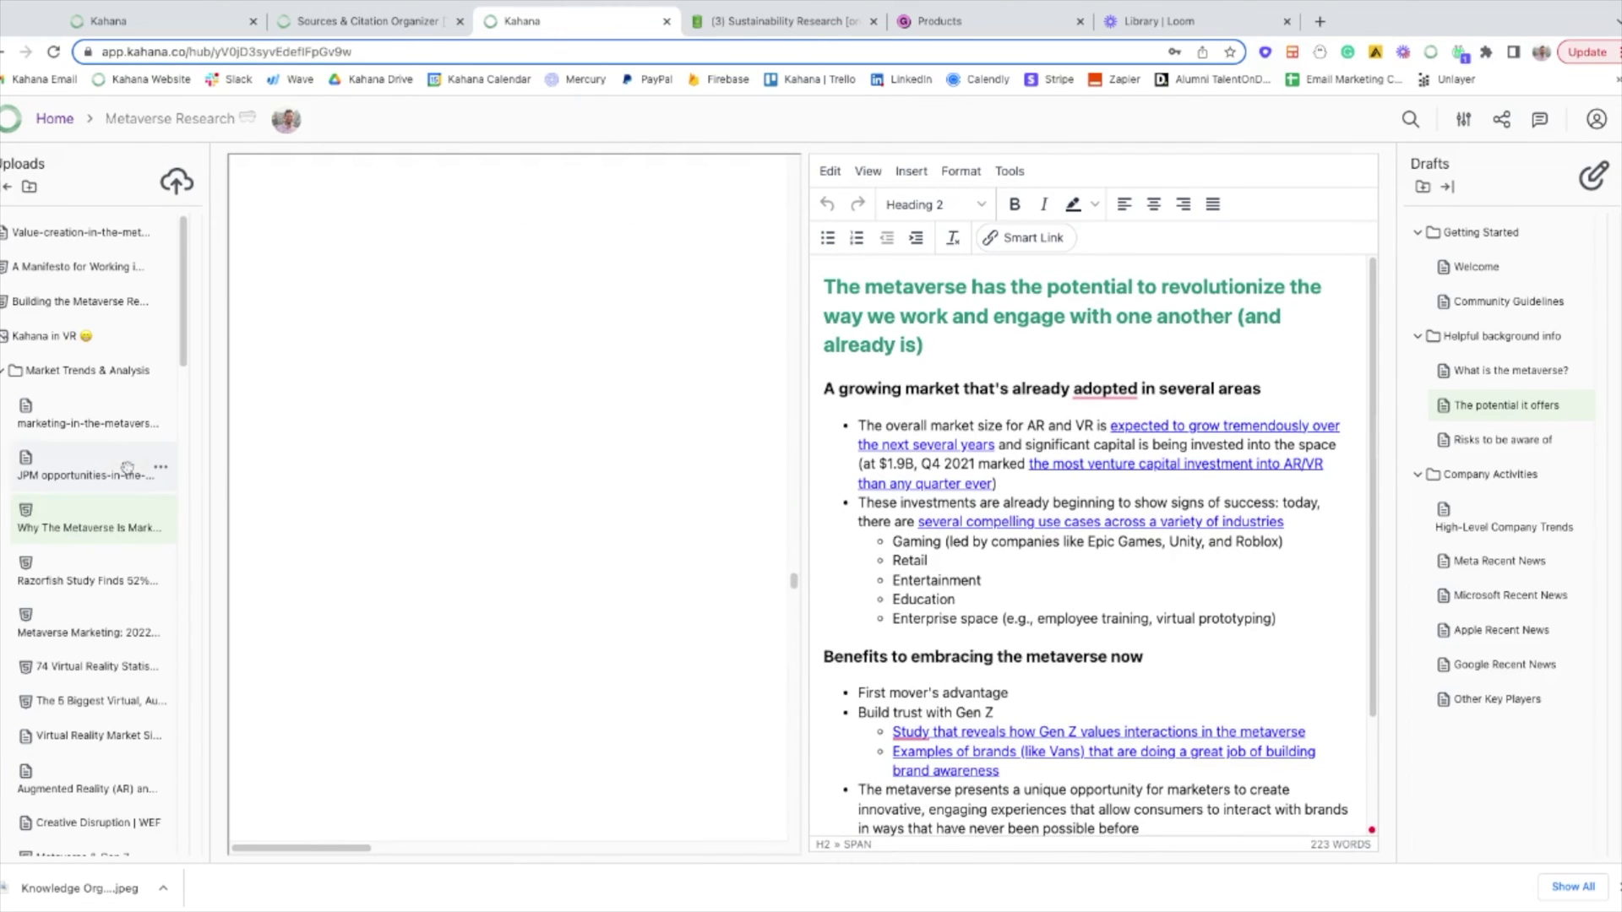
double_click(1162, 426)
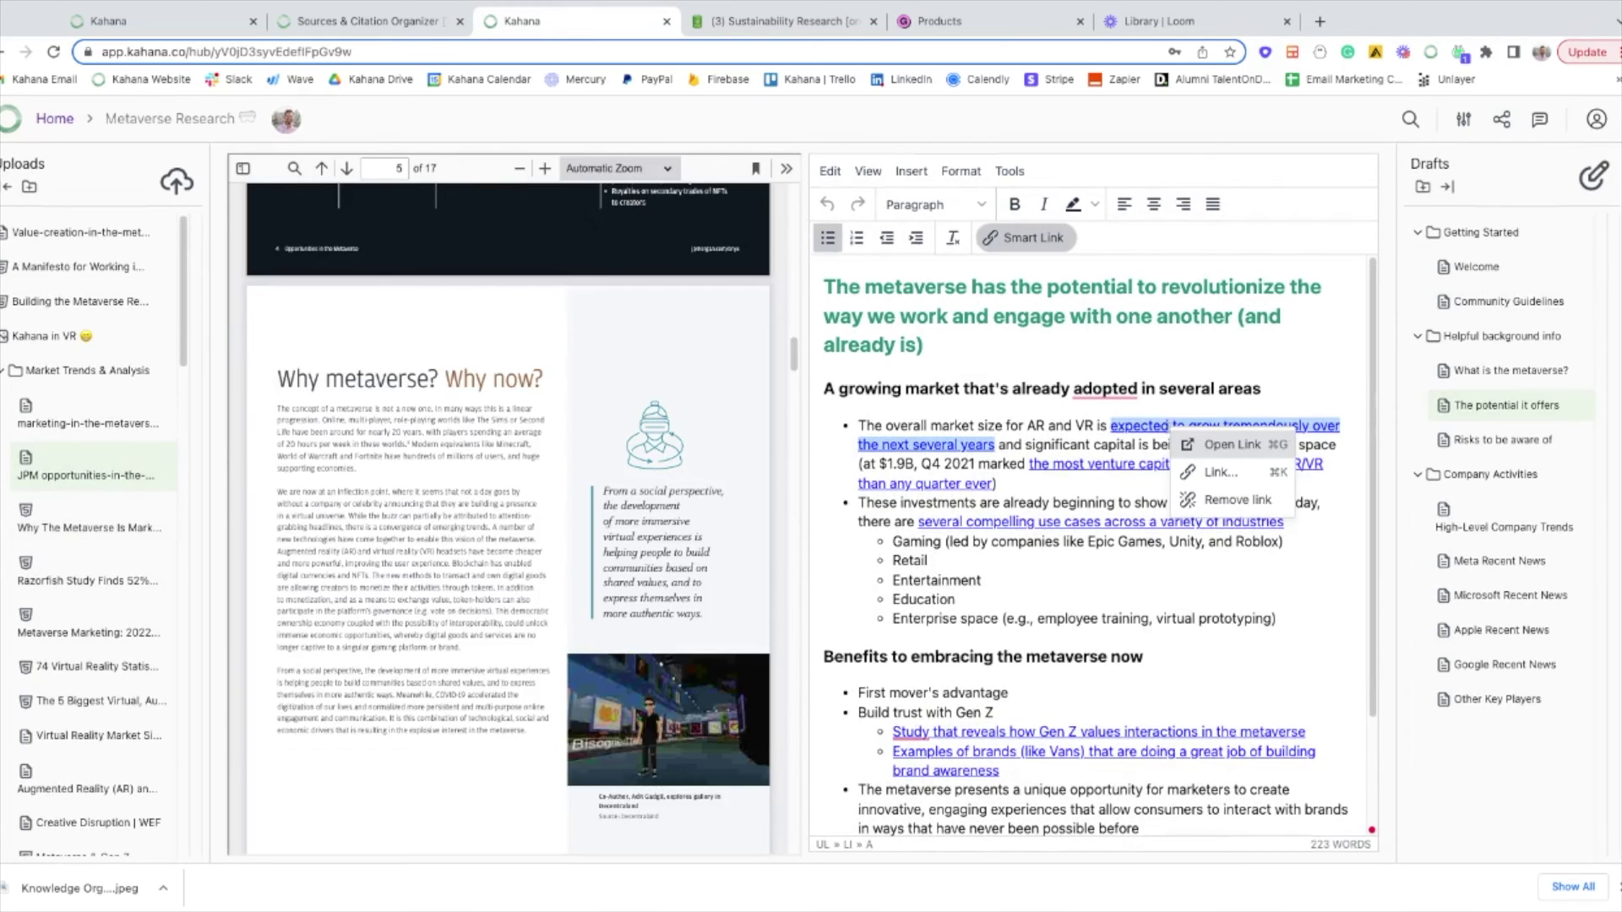
left_click(1190, 442)
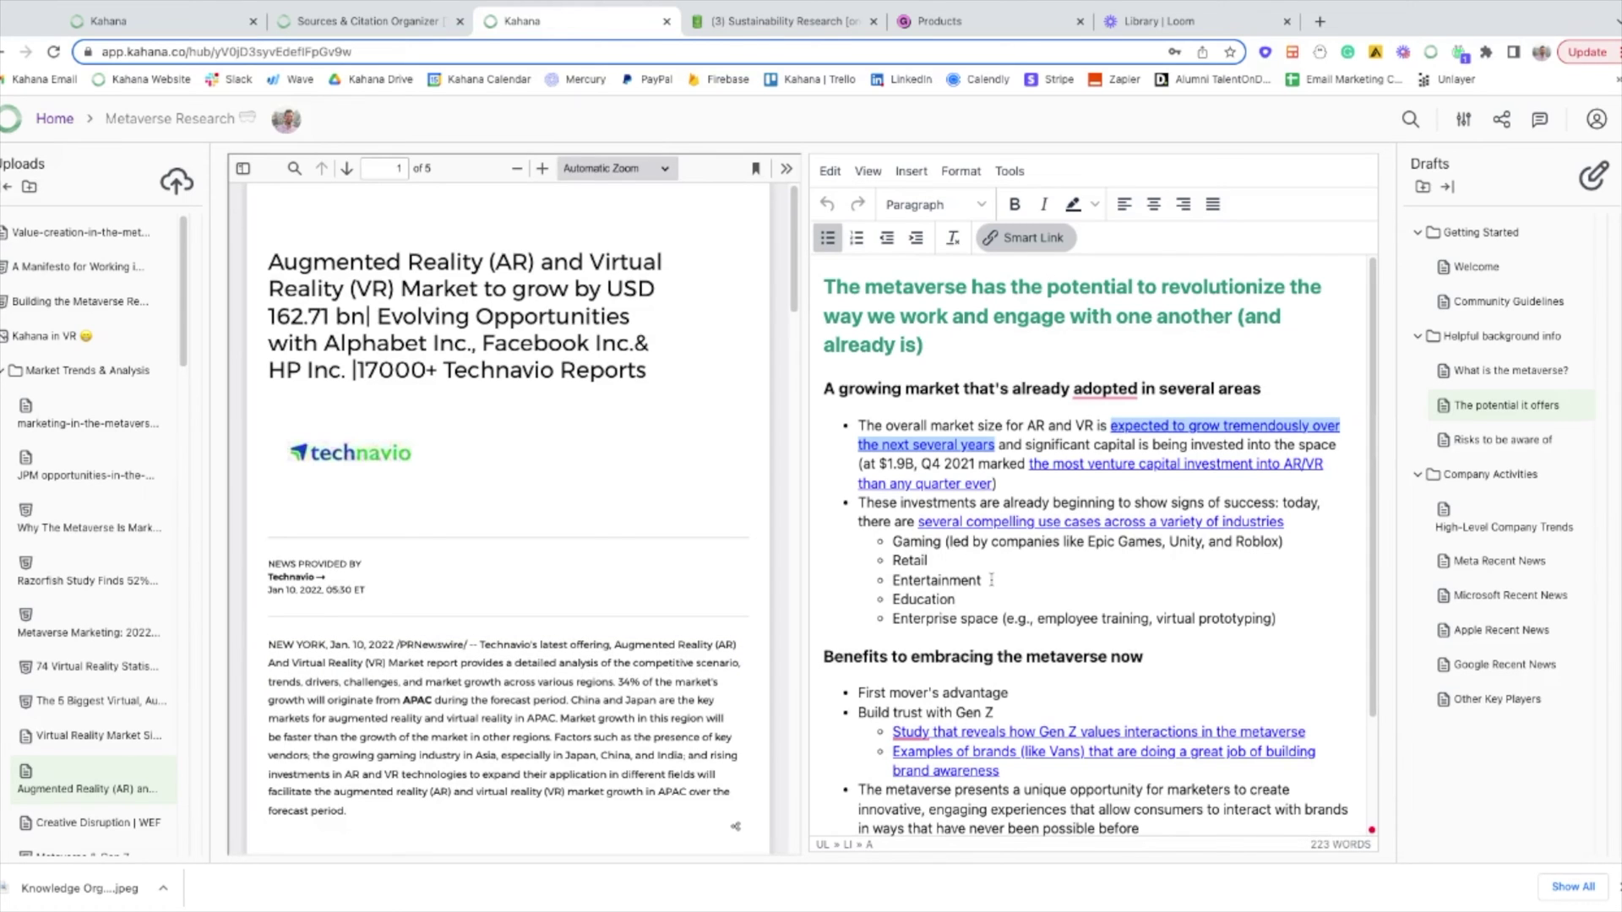
left_click_drag(992, 580, 892, 580)
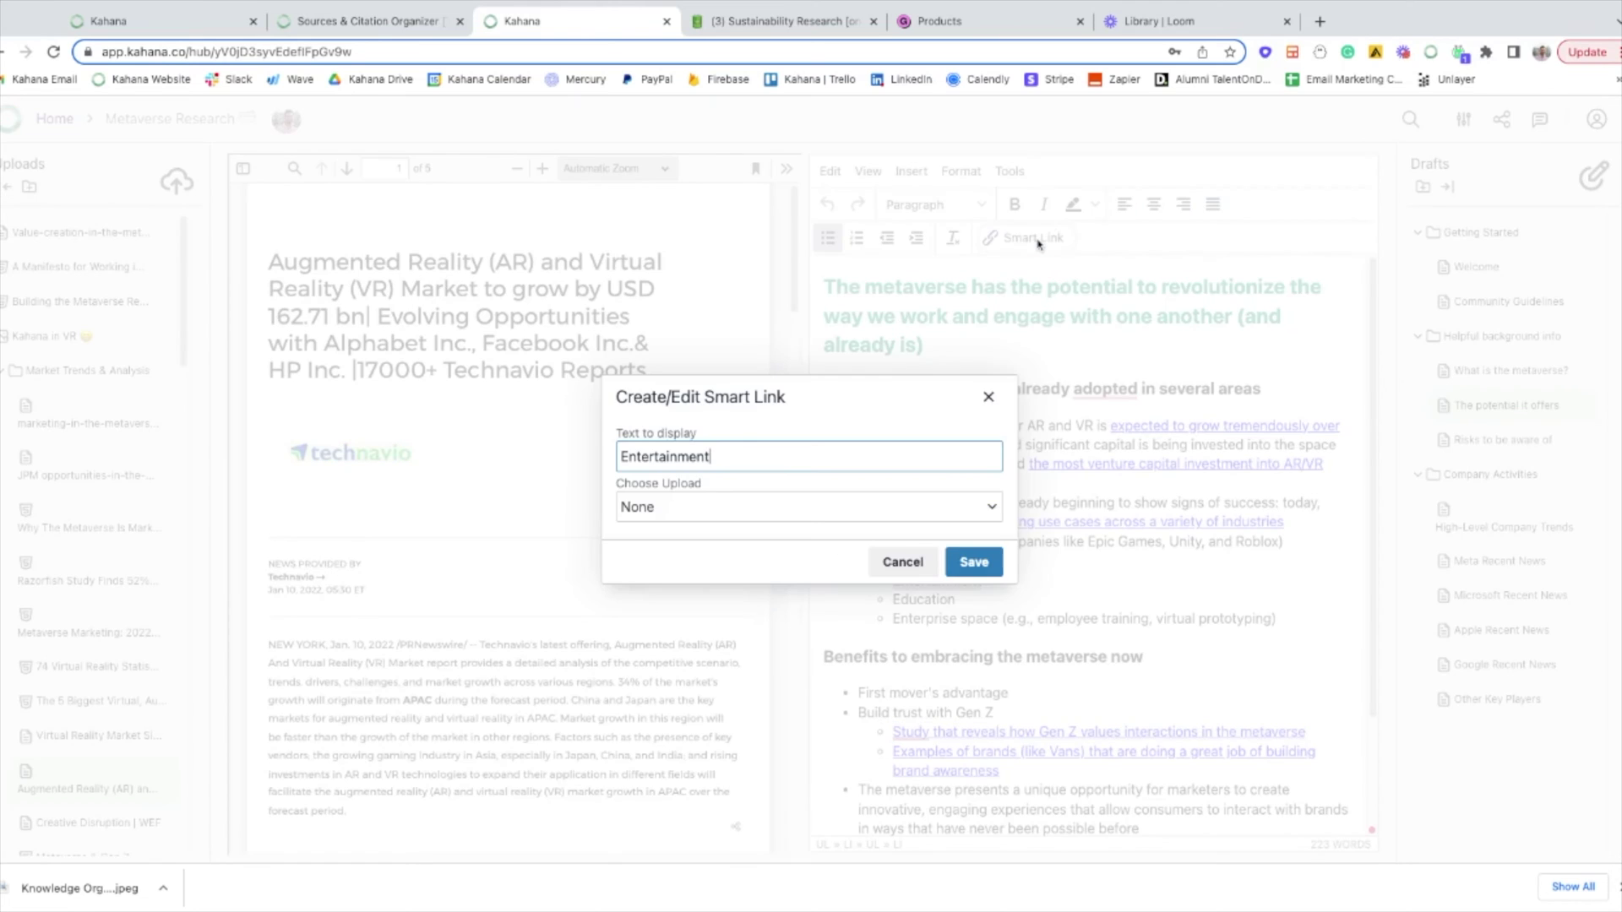
left_click(732, 508)
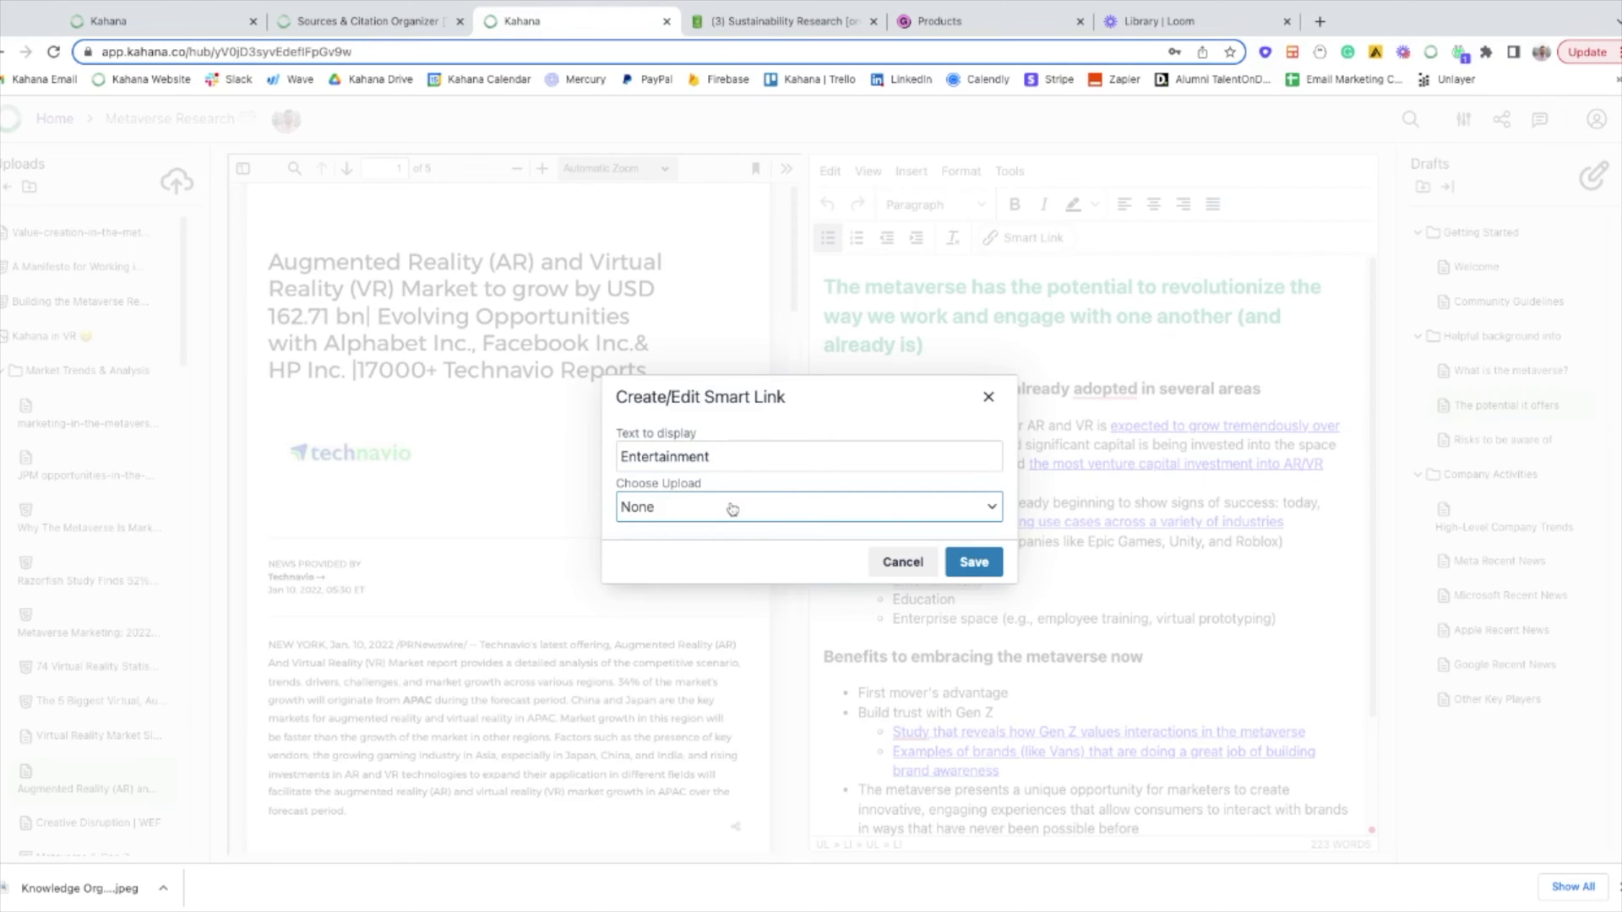
left_click(989, 396)
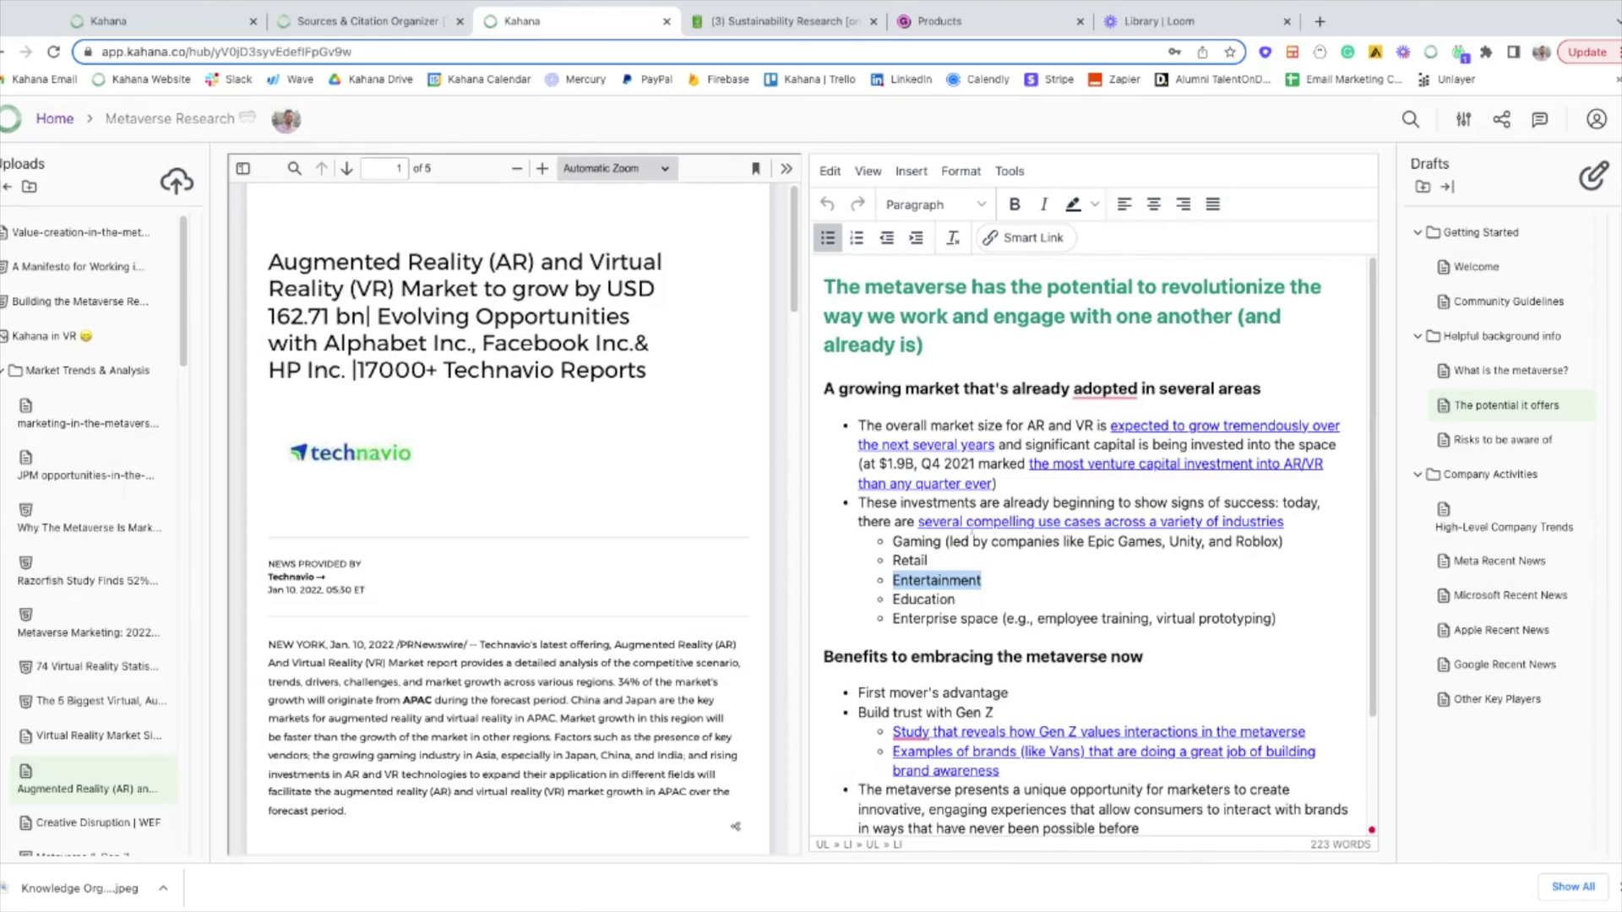
left_click(972, 581)
Review the Metaverse Research hub's access roles and sharing settings, including the full collaborator list, and close them.
scroll(971, 578, "down", 1)
scroll(971, 580, "down", 3)
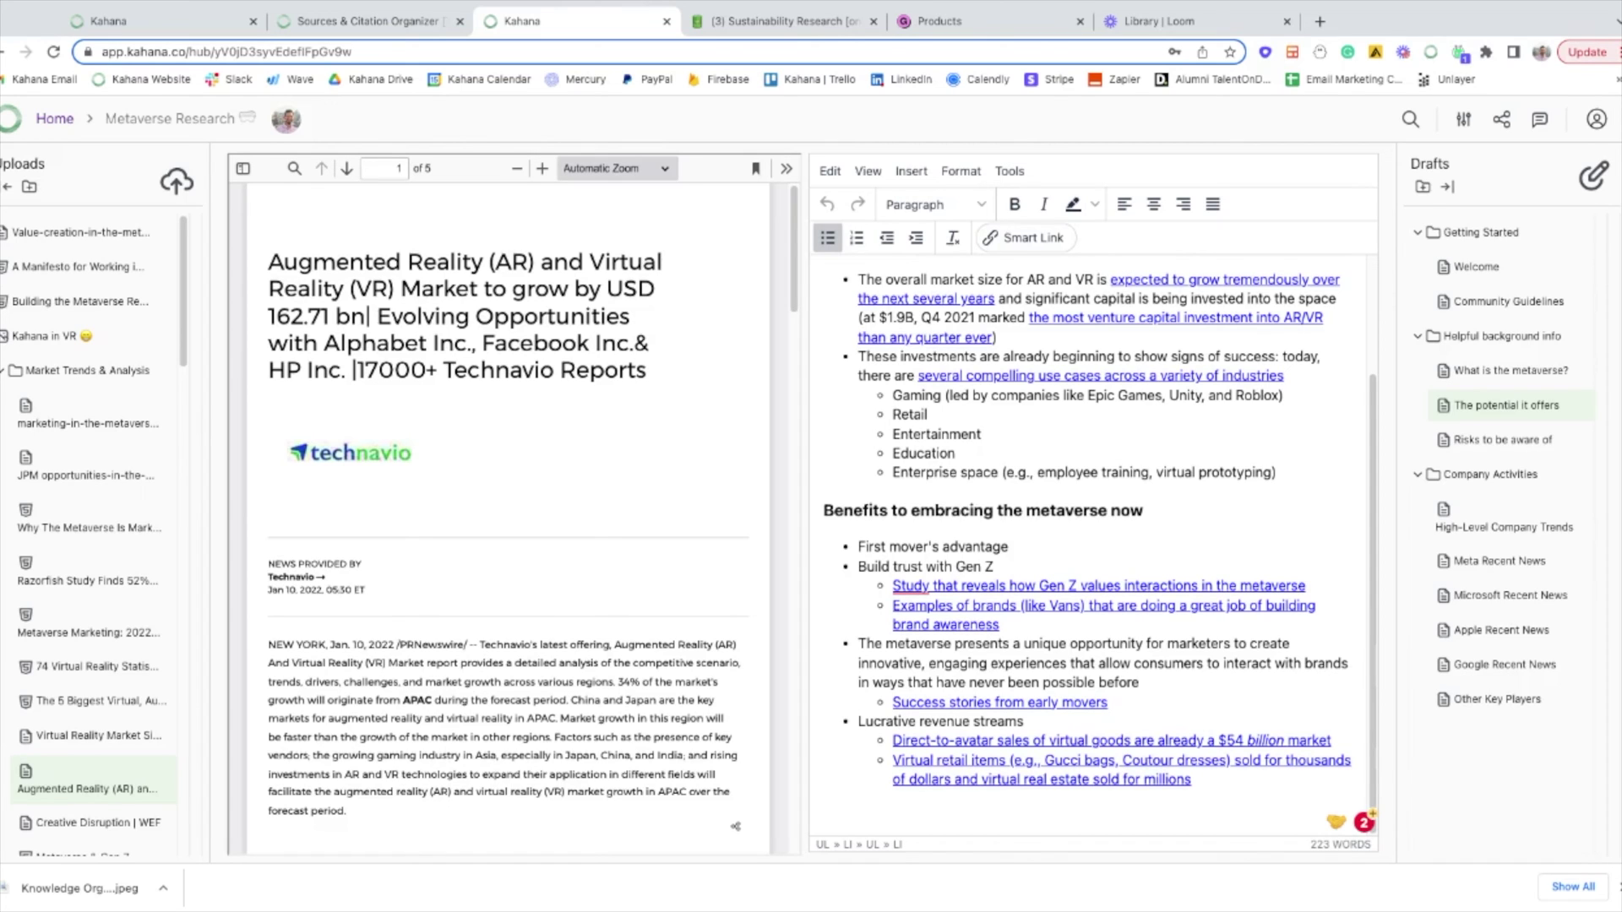
left_click(1502, 120)
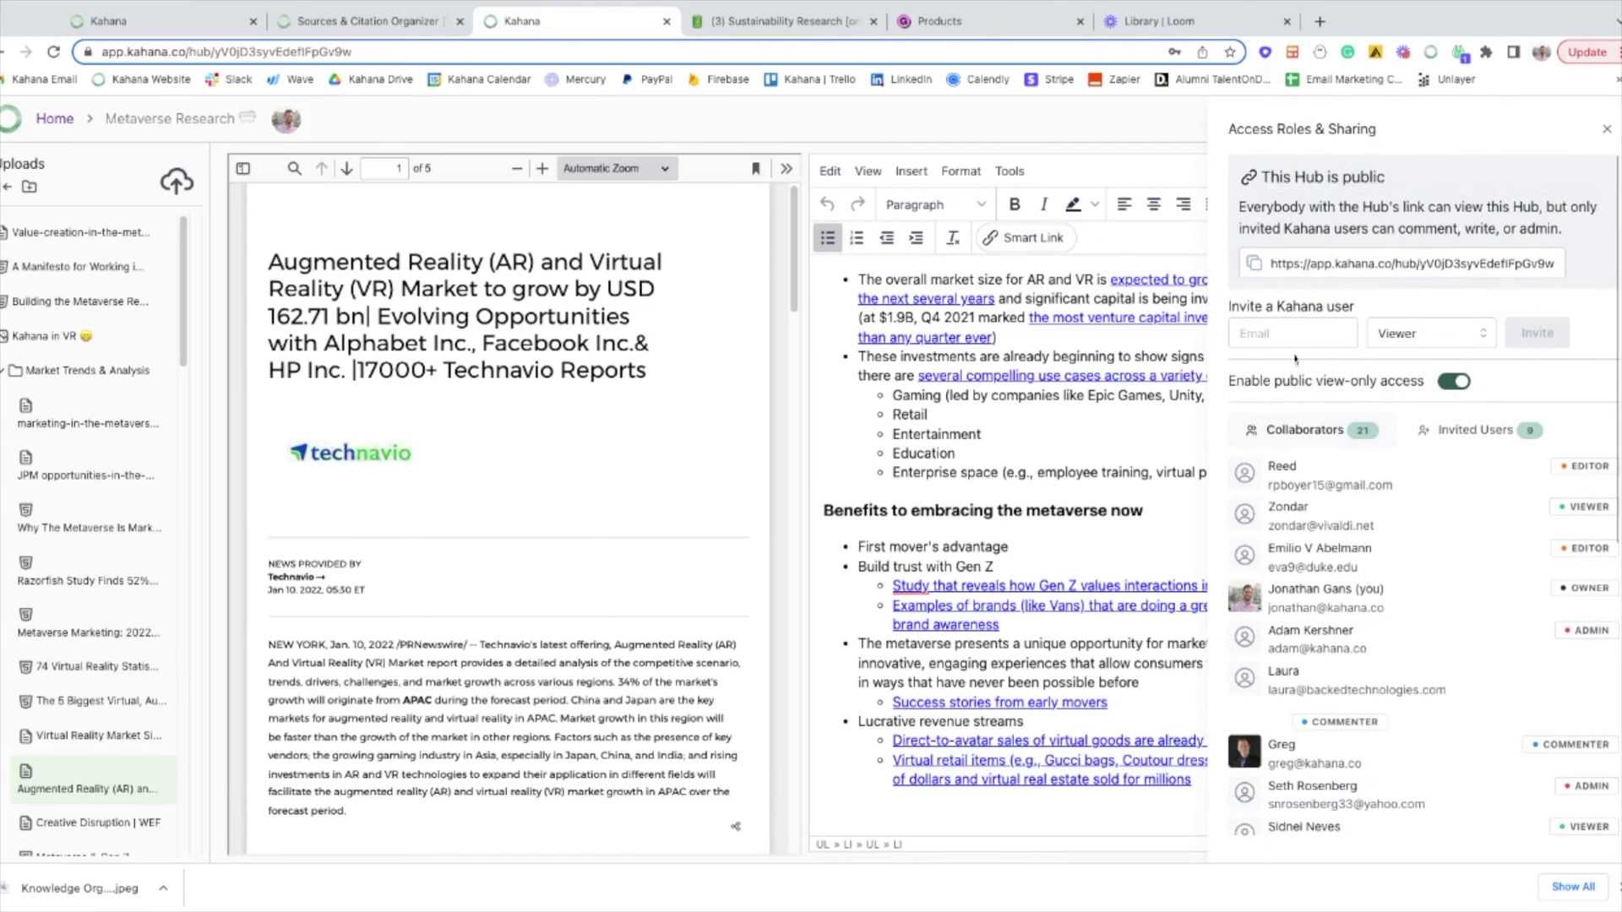
scroll(1335, 422, "down", 6)
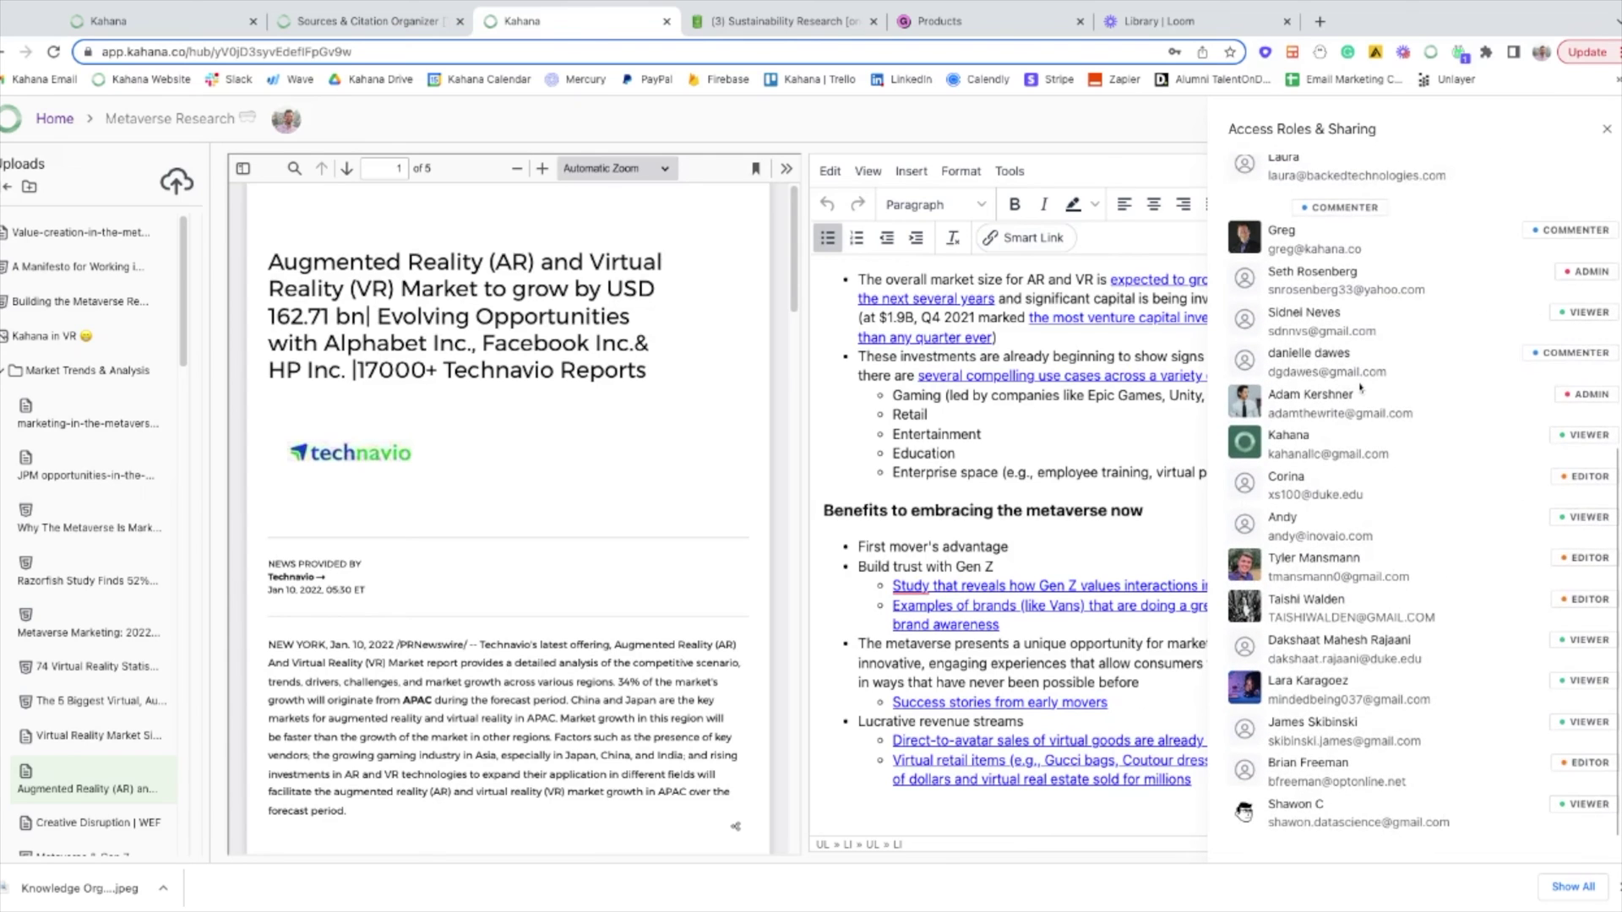
scroll(1358, 384, "up", 6)
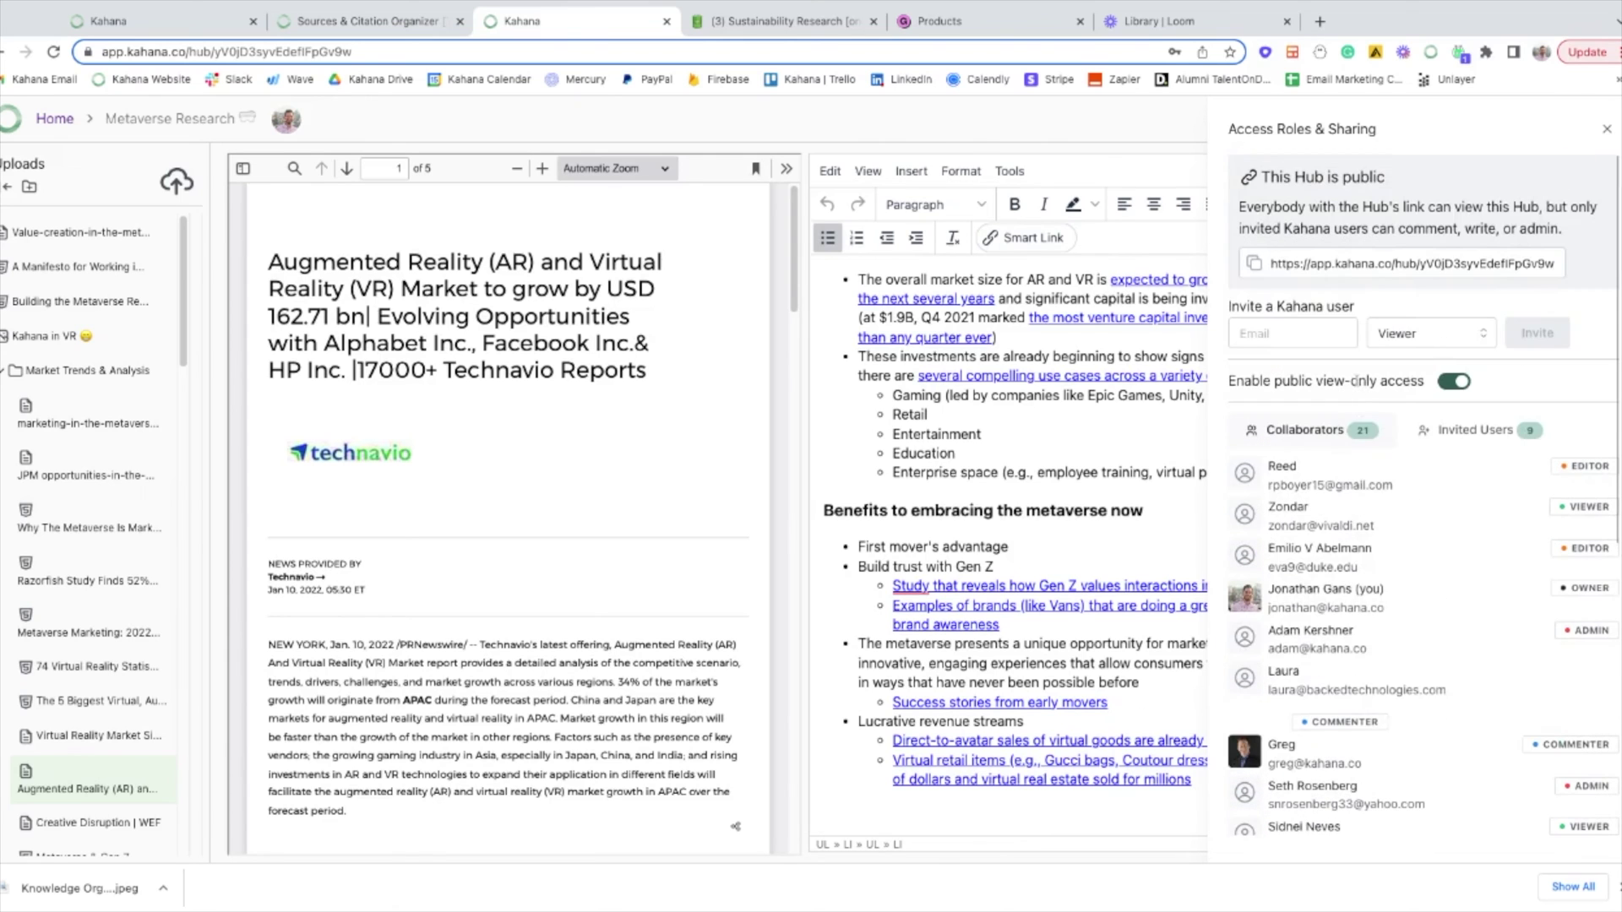
left_click(1607, 129)
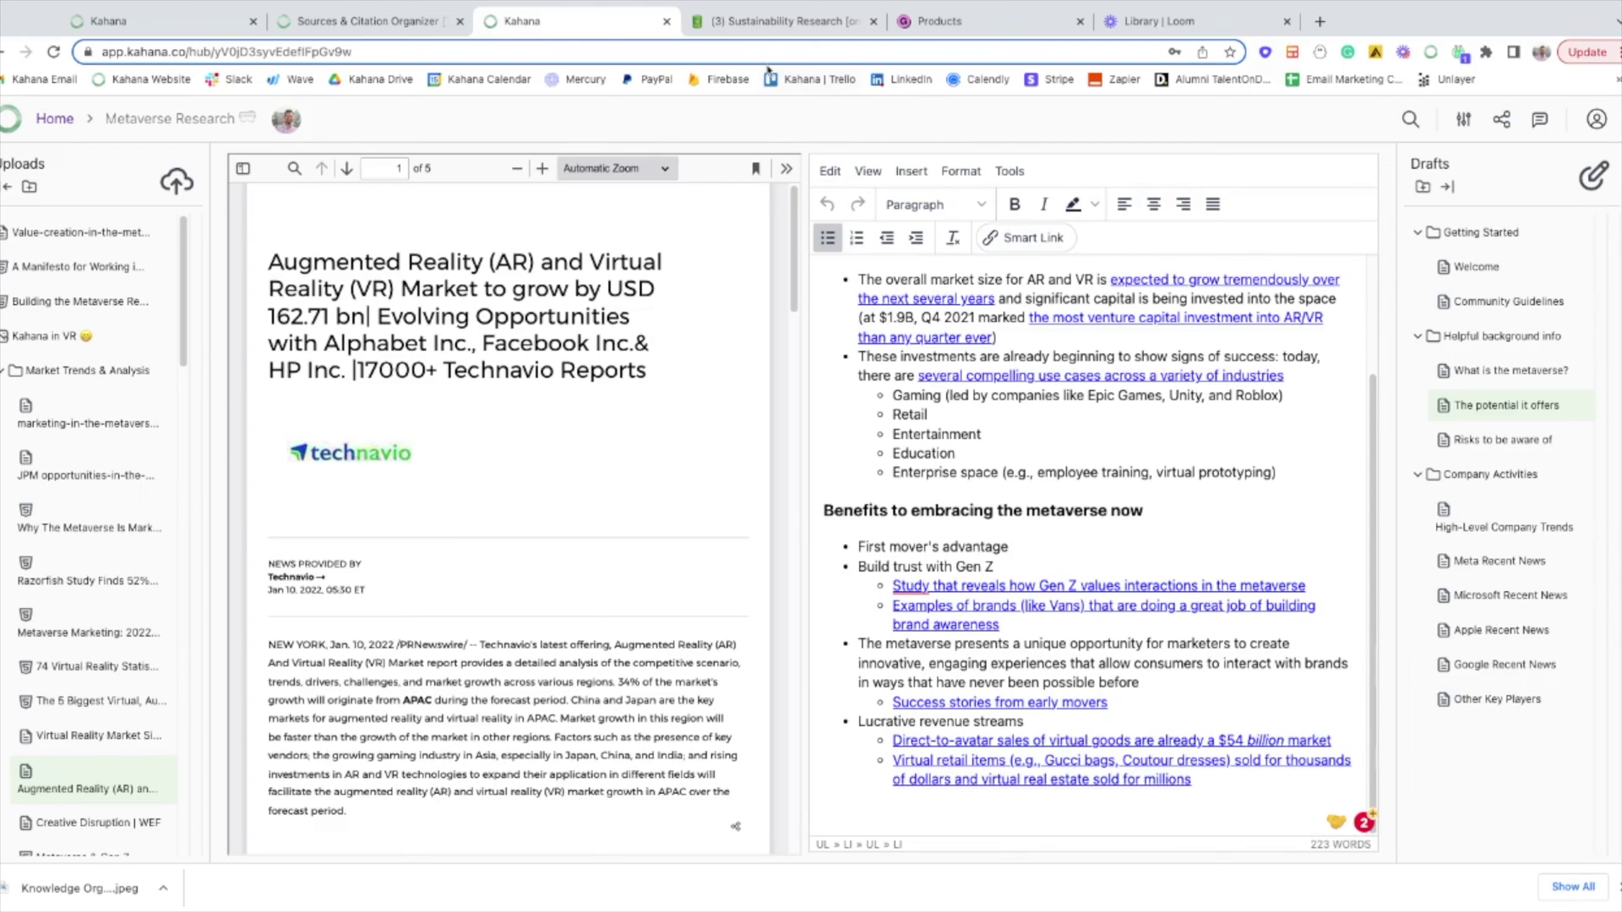
Switch to the Sustainability Research [ongoing] page in Notion and examine the embedded Kahana hub and its uploaded files.
left_click(765, 26)
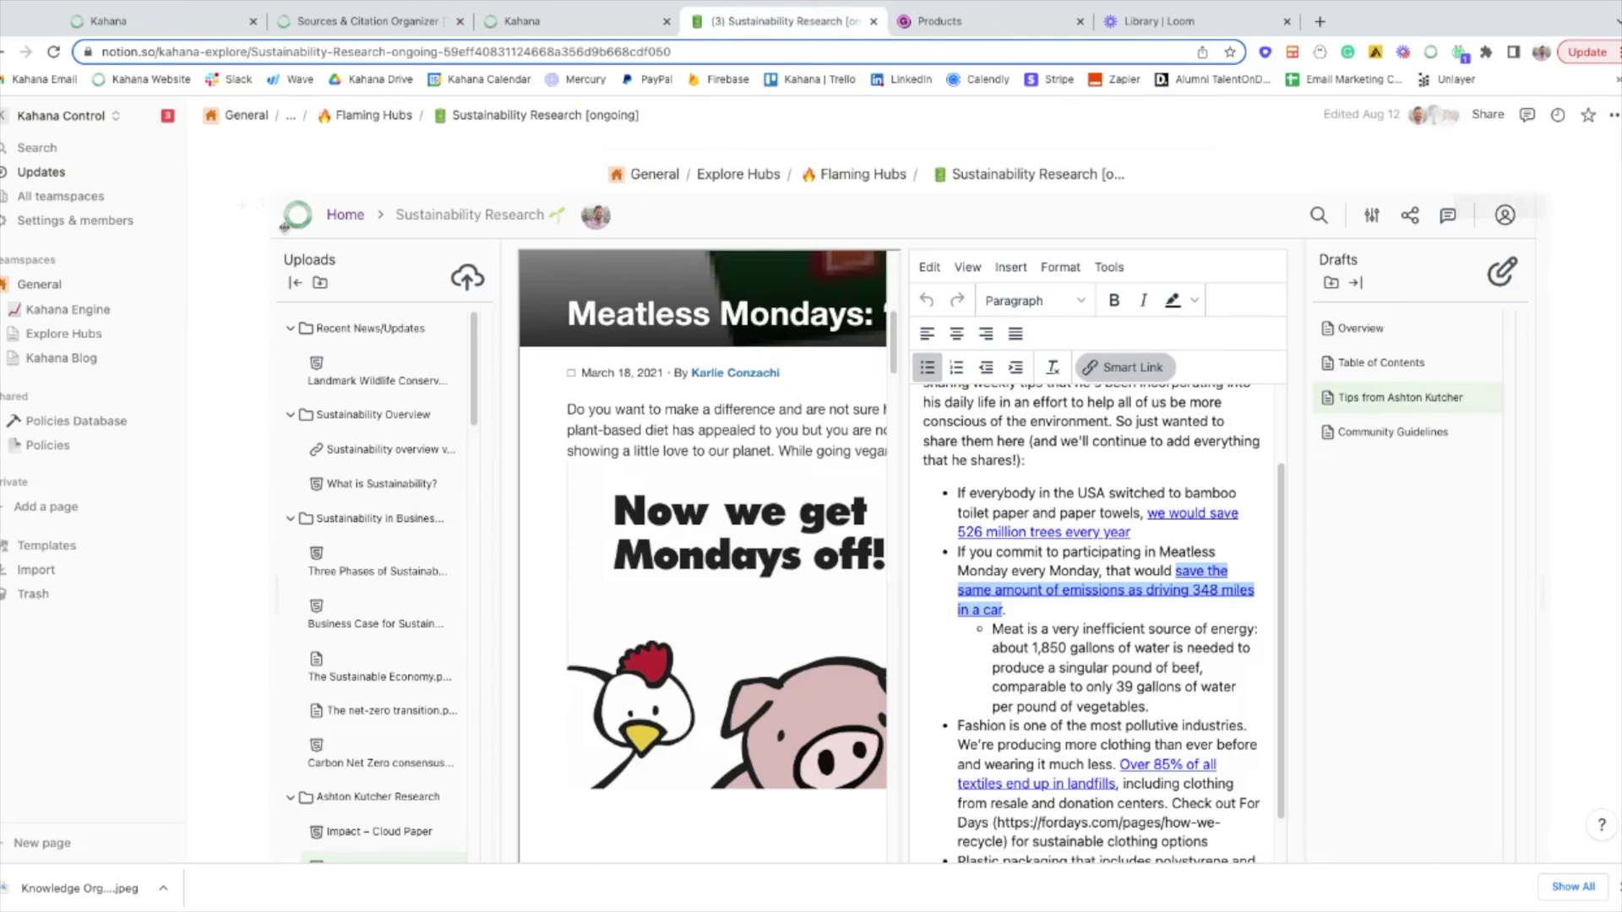
scroll(250, 293, "up", 1)
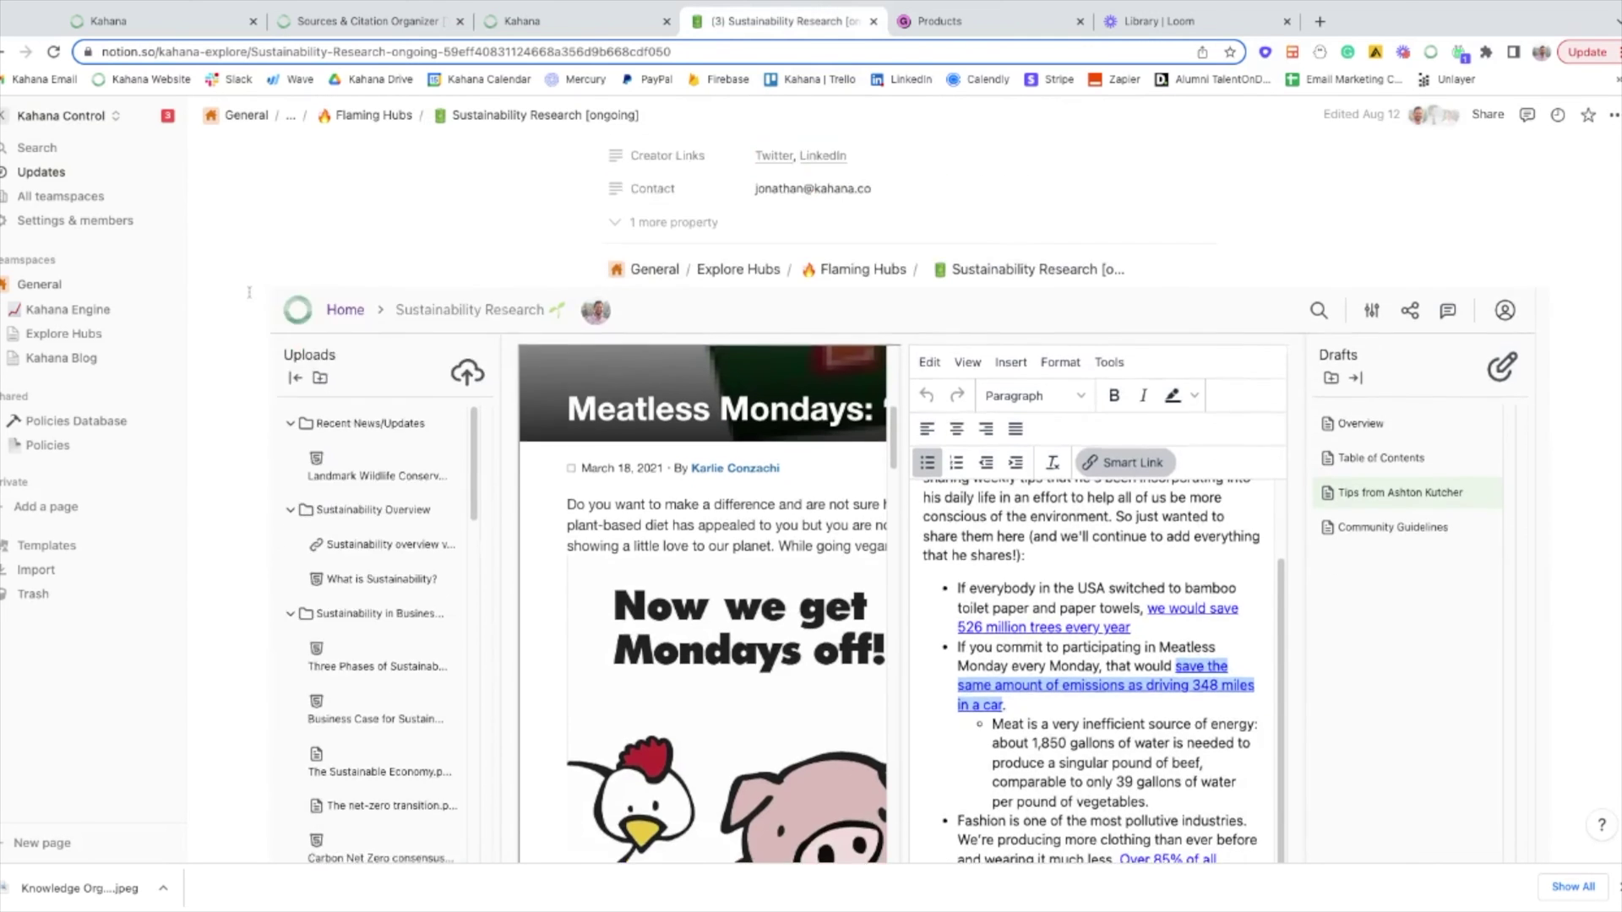
scroll(249, 292, "up", 3)
scroll(374, 507, "down", 3)
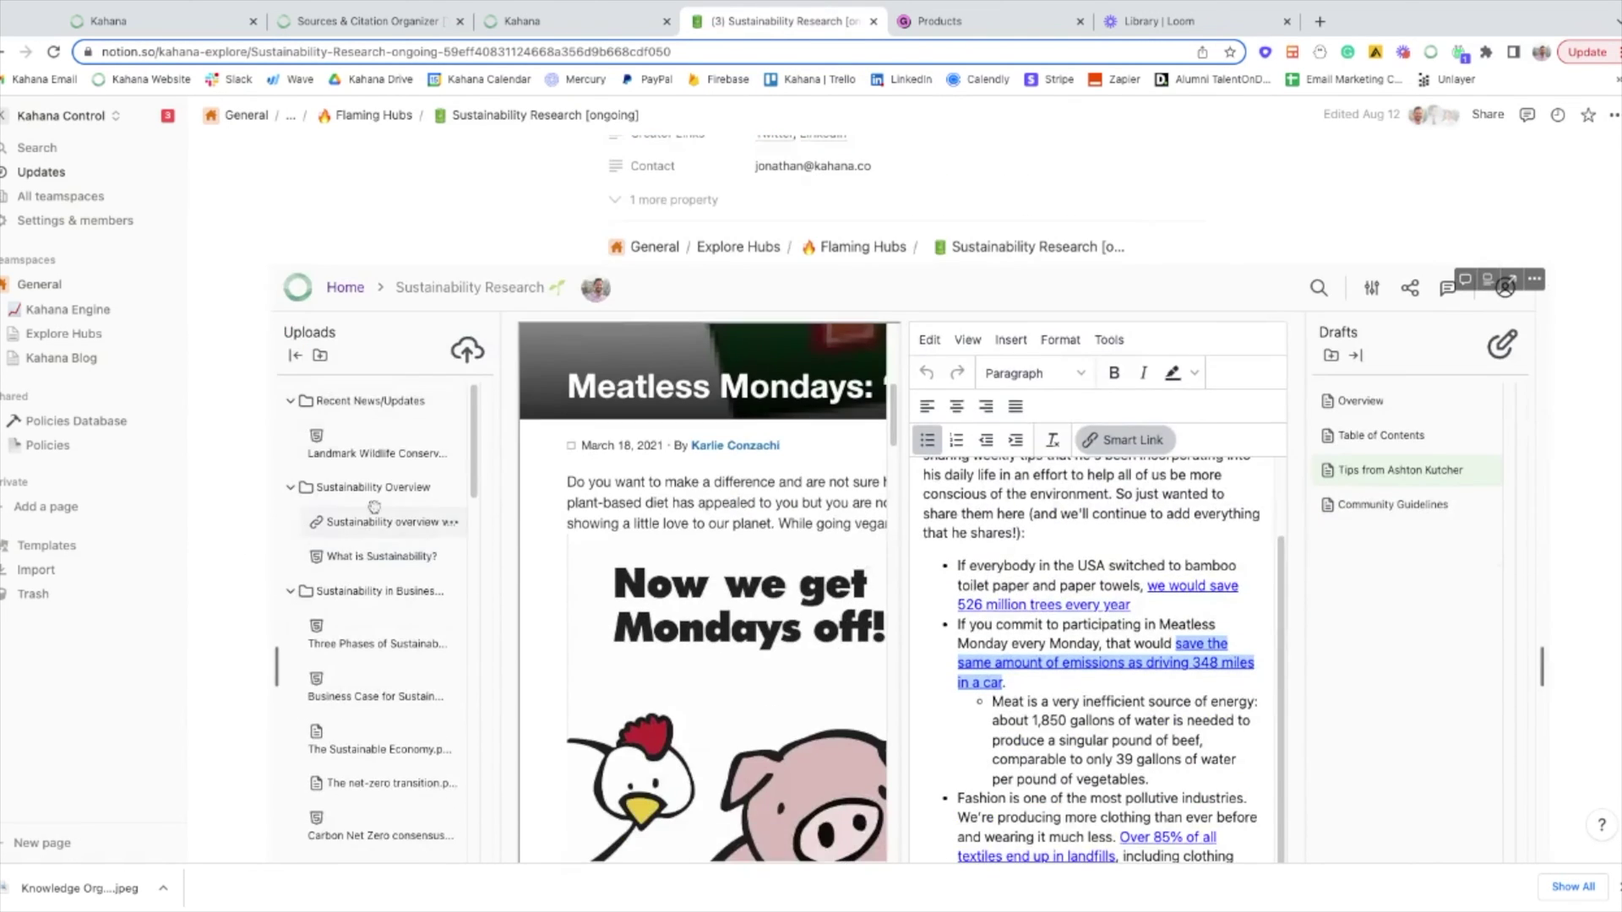
scroll(375, 507, "up", 1)
scroll(663, 440, "down", 2)
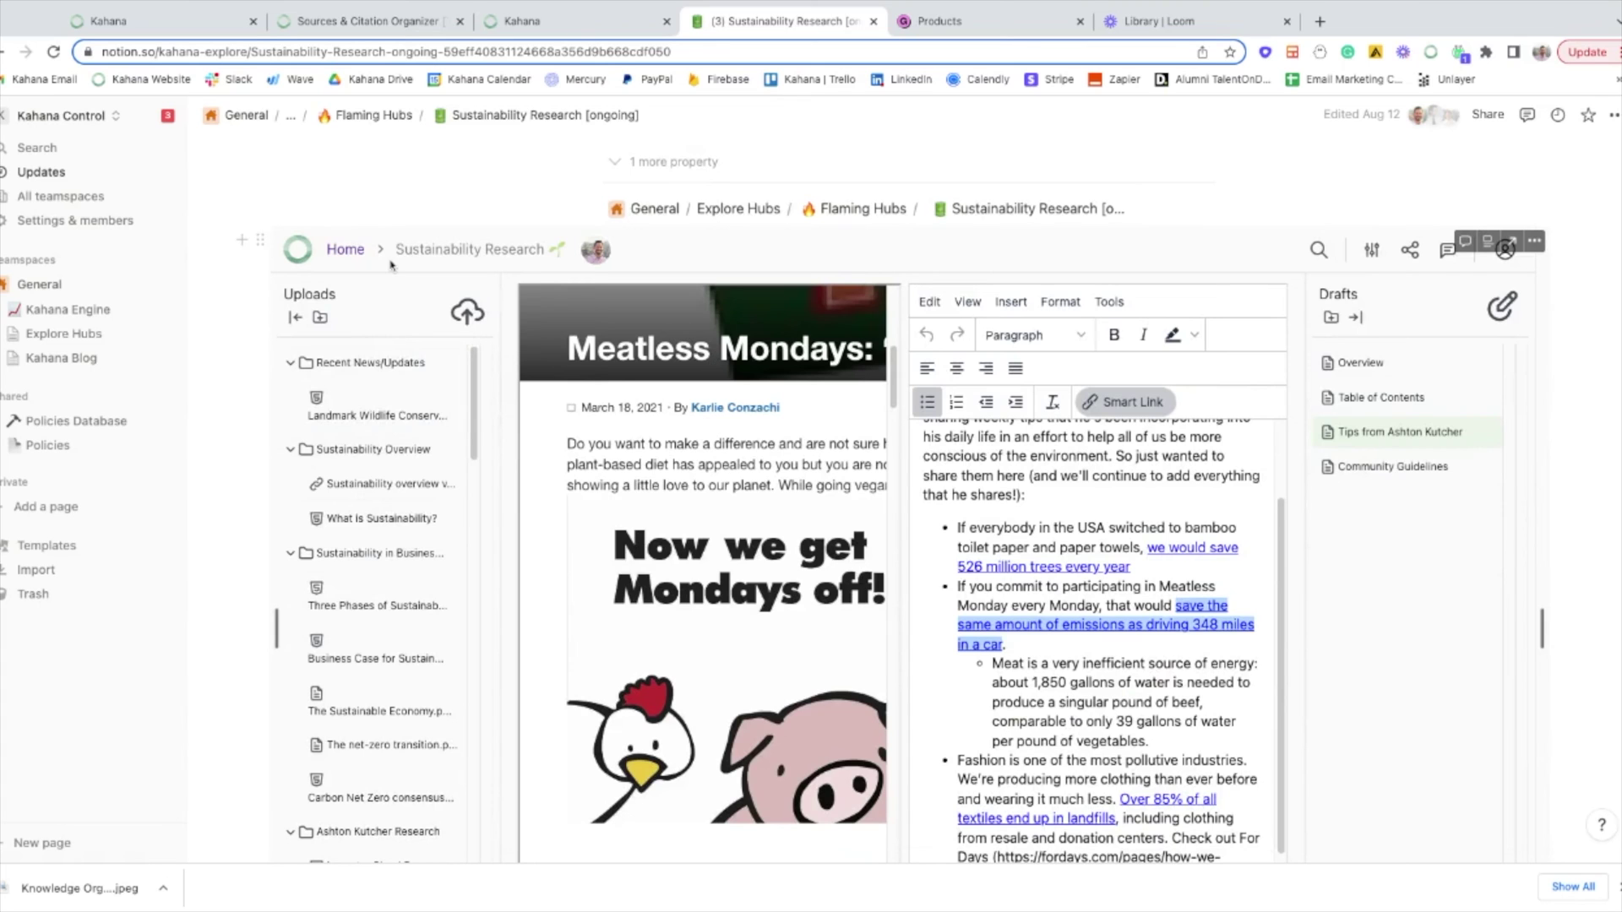
scroll(426, 513, "down", 4)
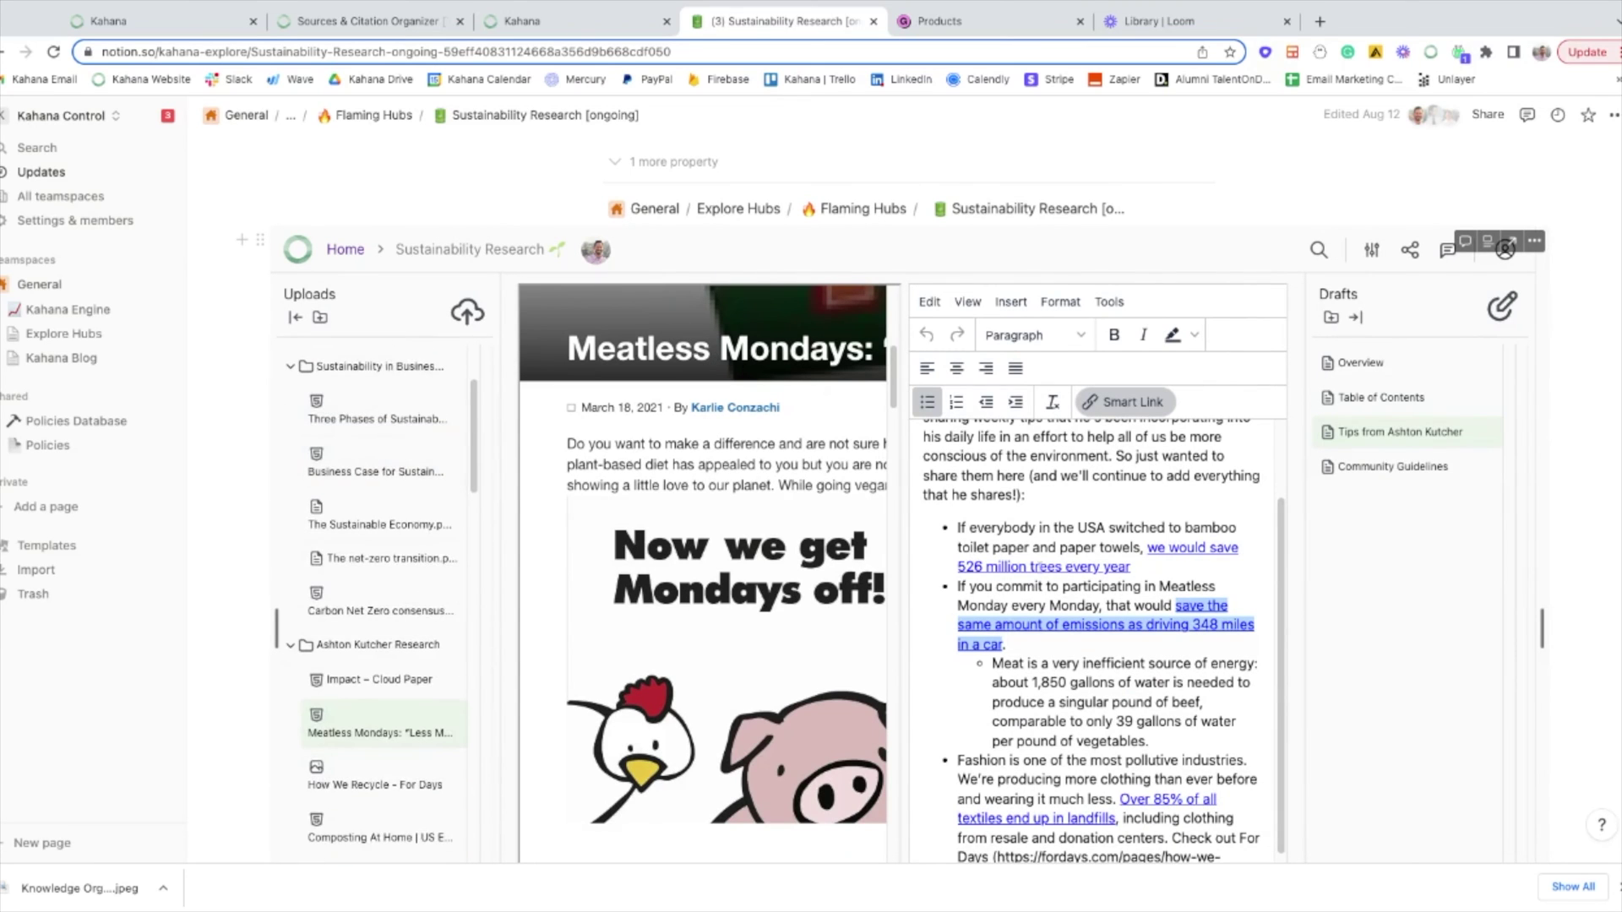
Open the source linked from "we would save 526 million trees every year" and collapse the hub's uploads list.
right_click(1044, 566)
left_click(1106, 585)
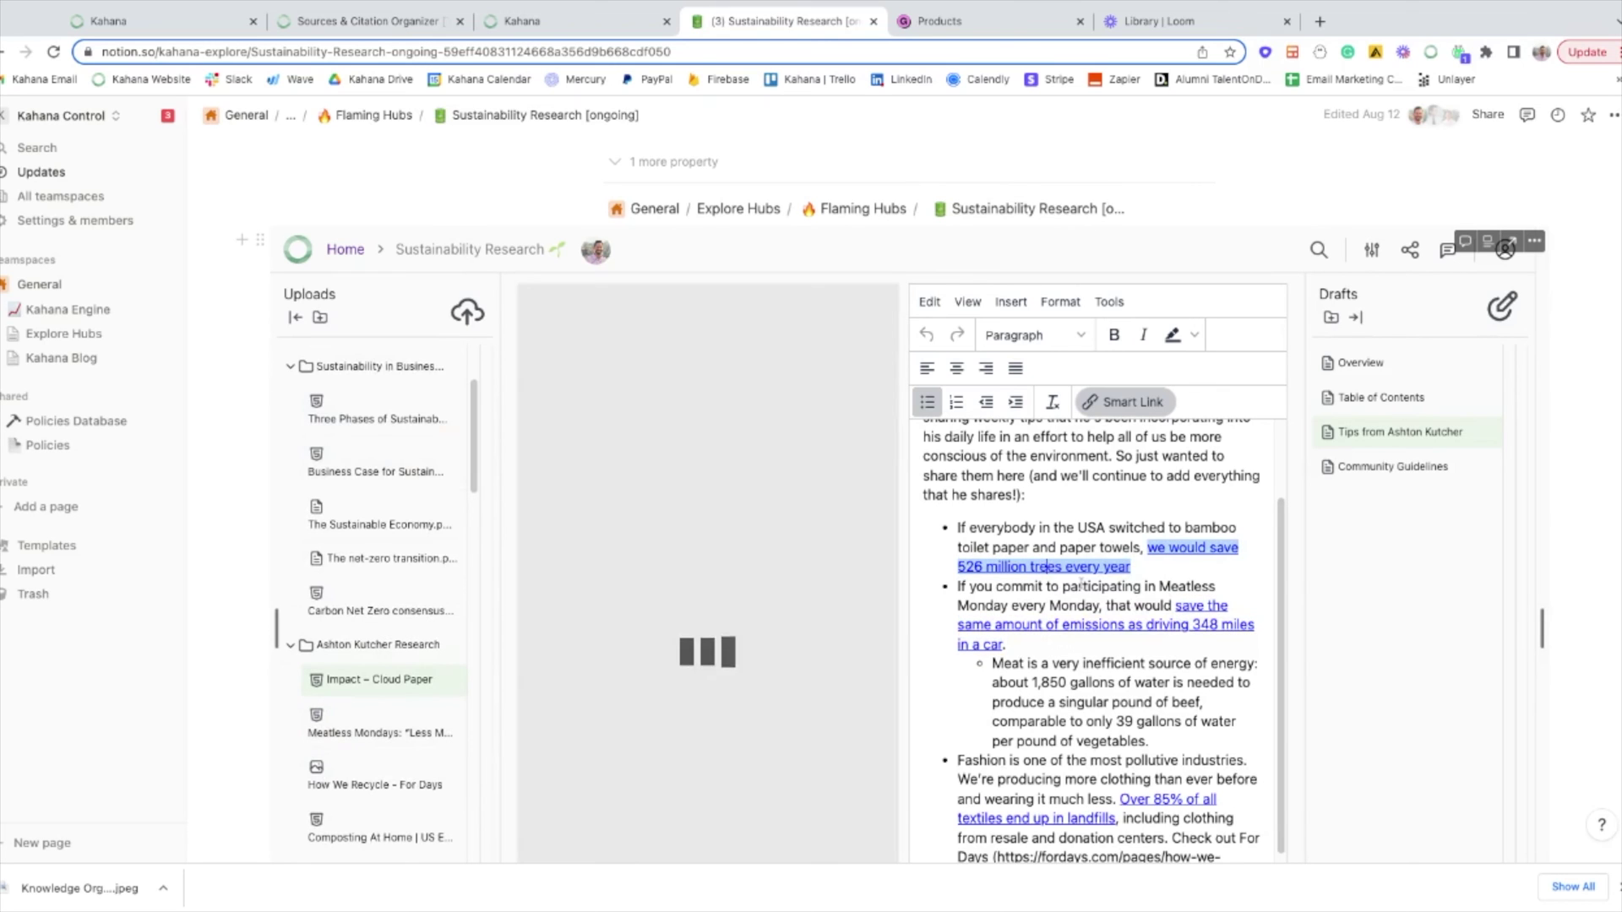
left_click(295, 318)
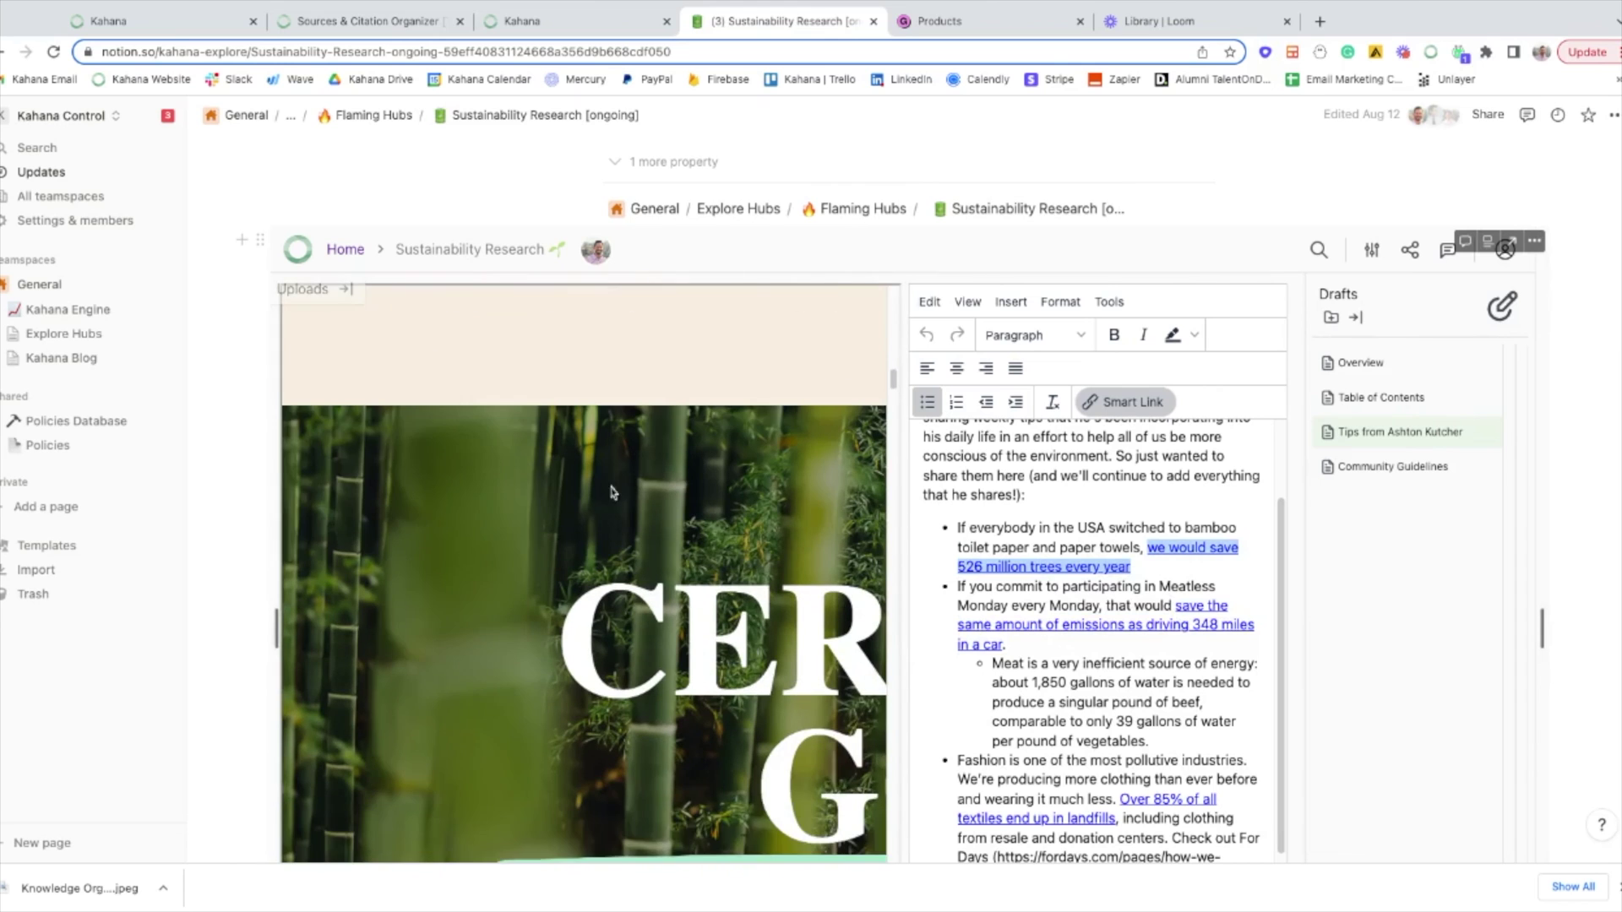
Open the Table of Contents draft and read the source linked from "Landmark Wildlife Conservation Bill Clears U.S. House".
left_click(1376, 402)
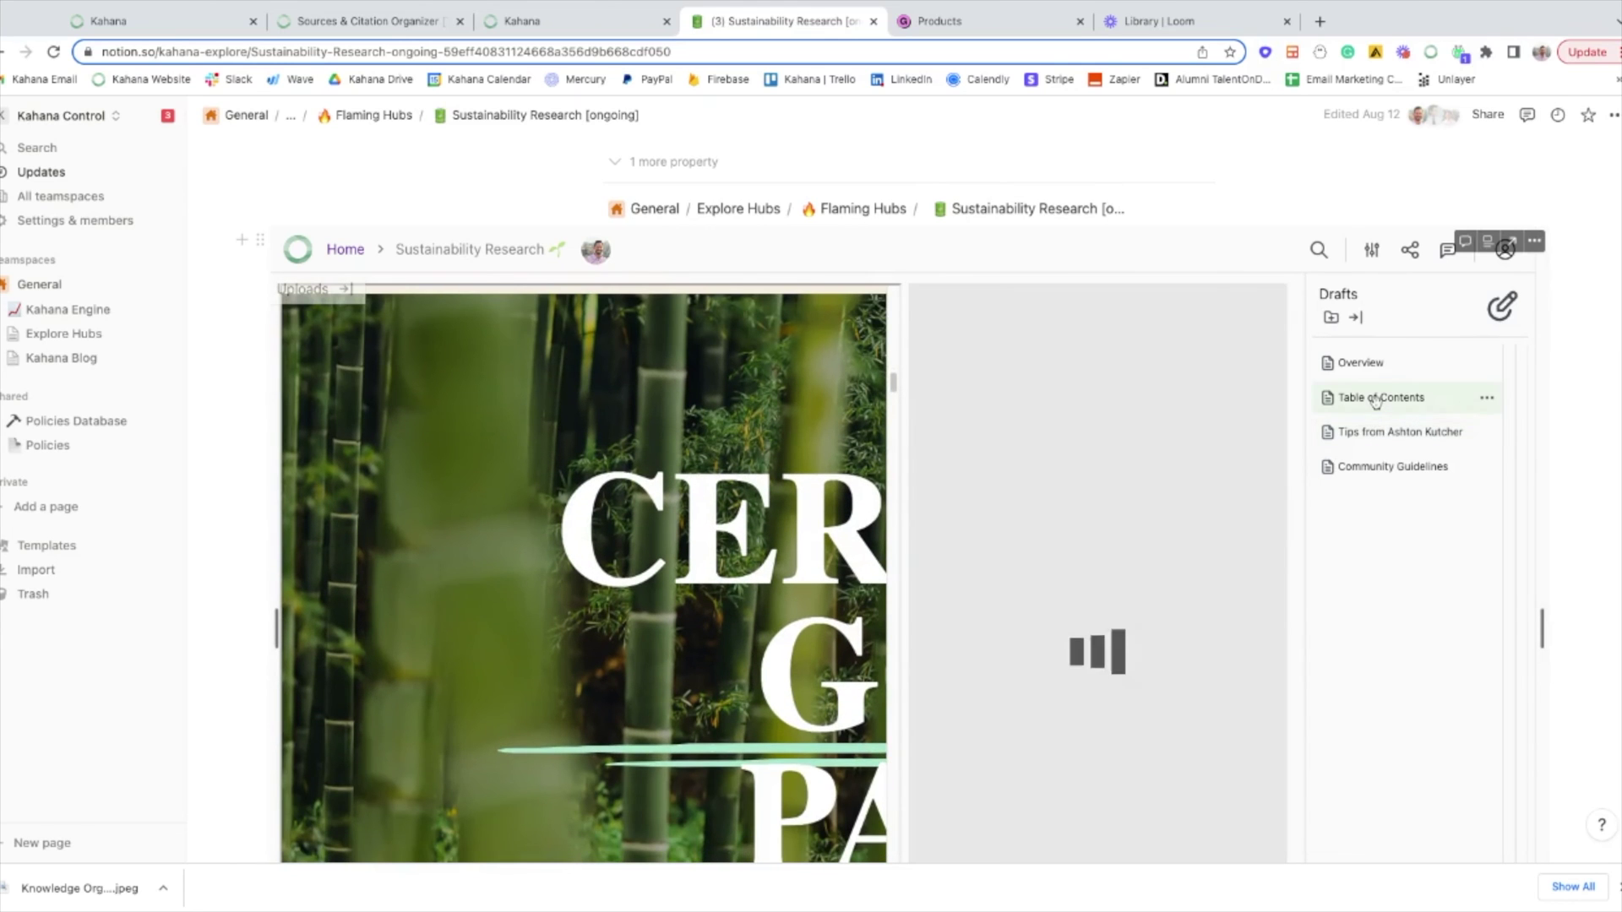
left_click(1098, 610)
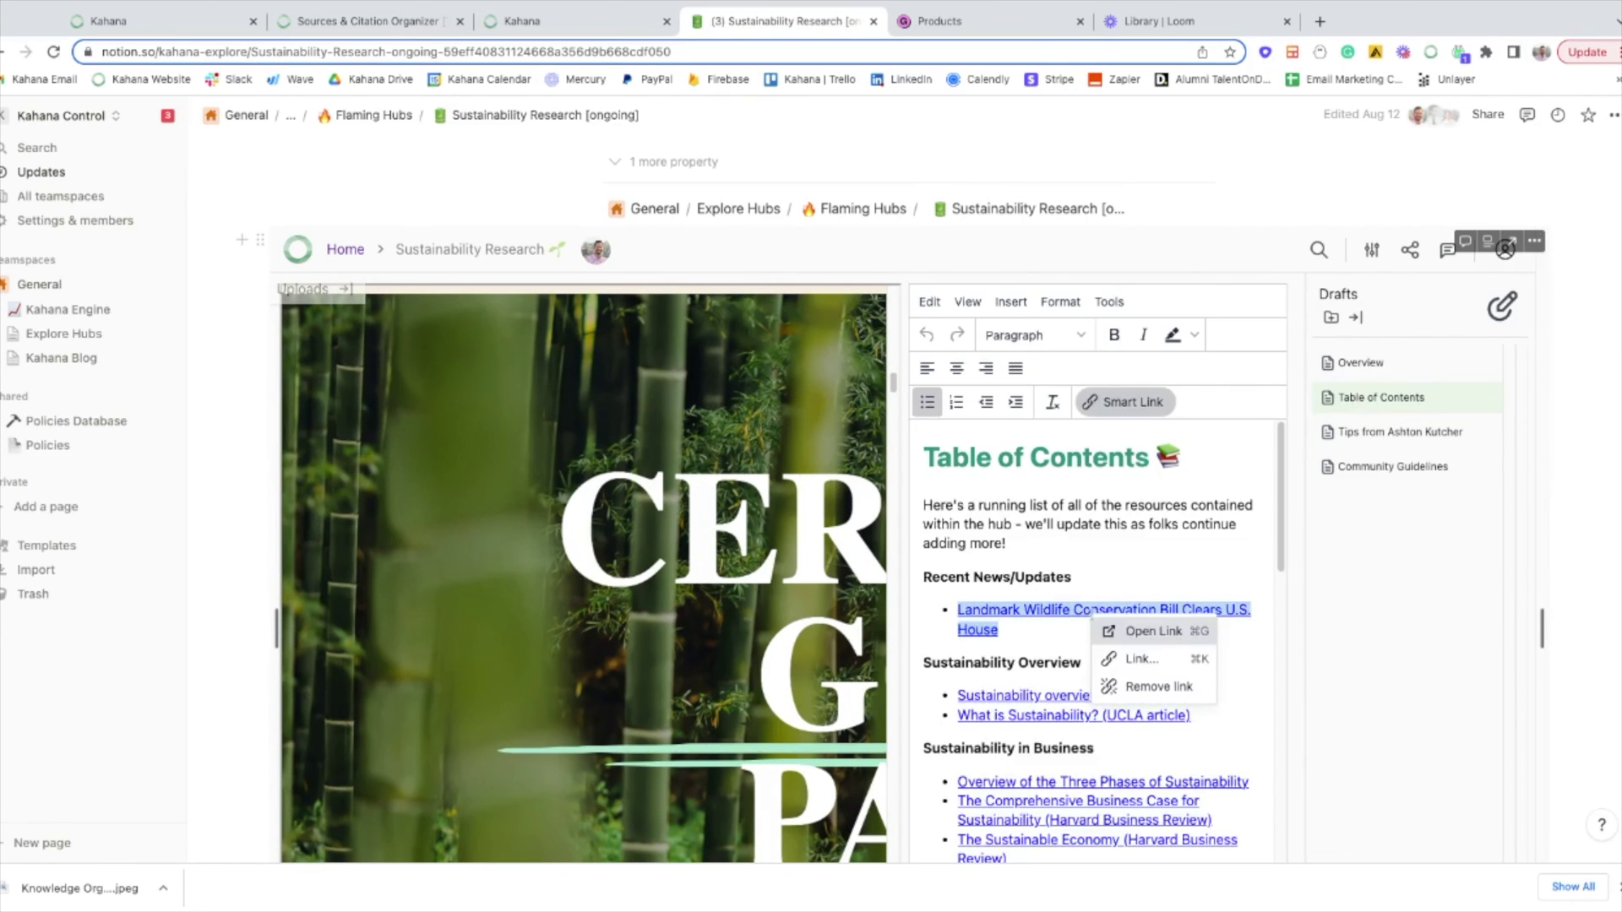
left_click(1142, 630)
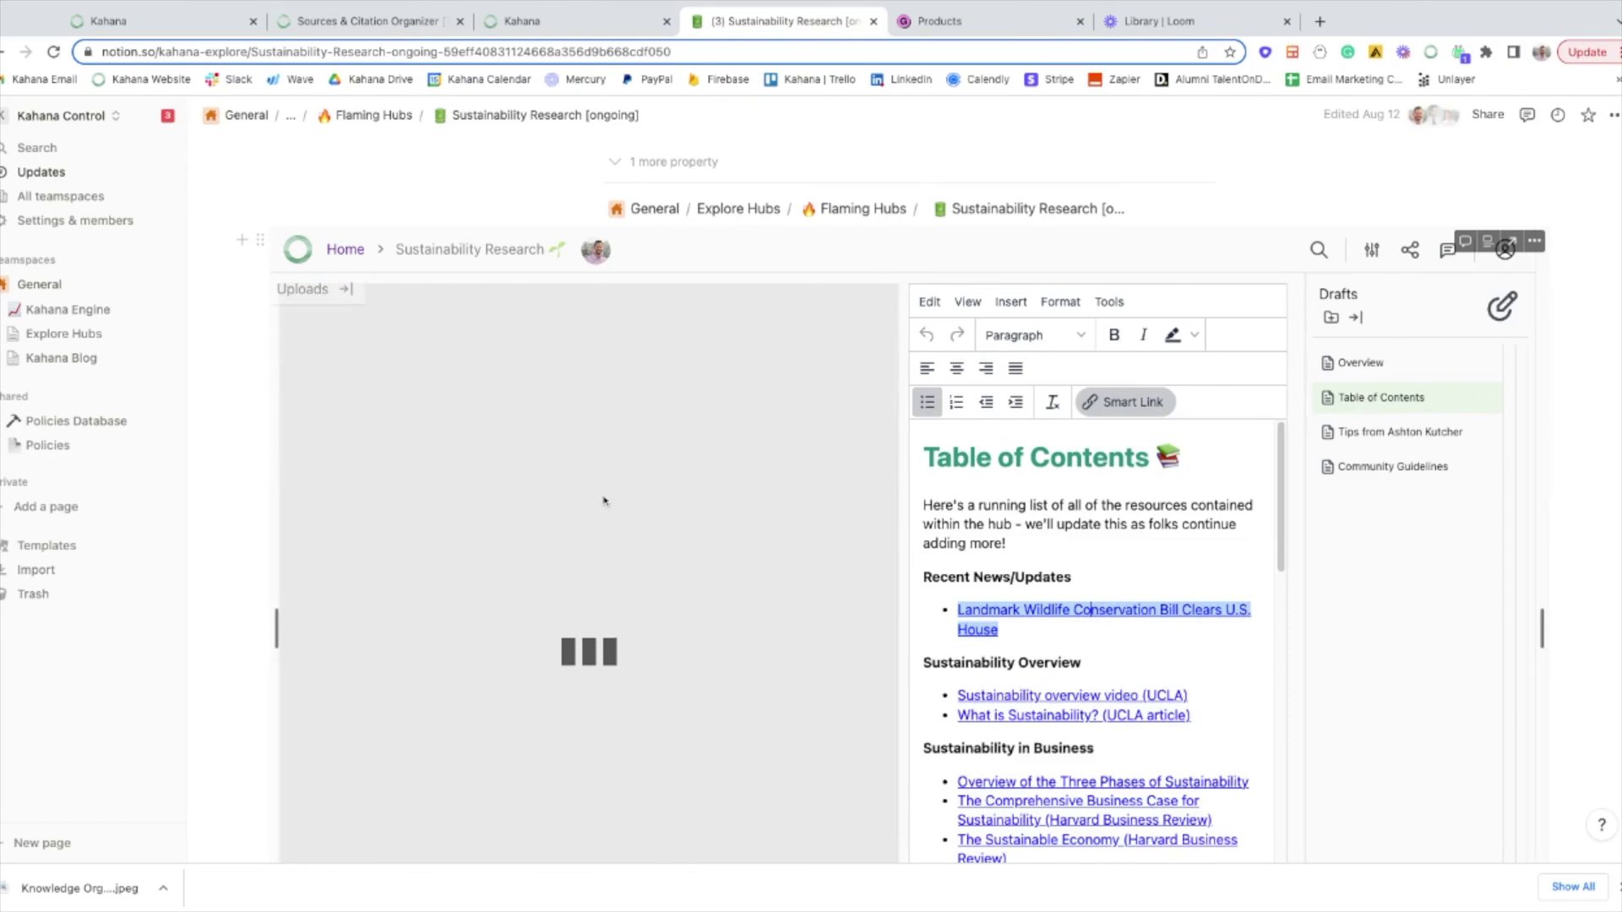
scroll(621, 507, "down", 5)
scroll(623, 500, "down", 3)
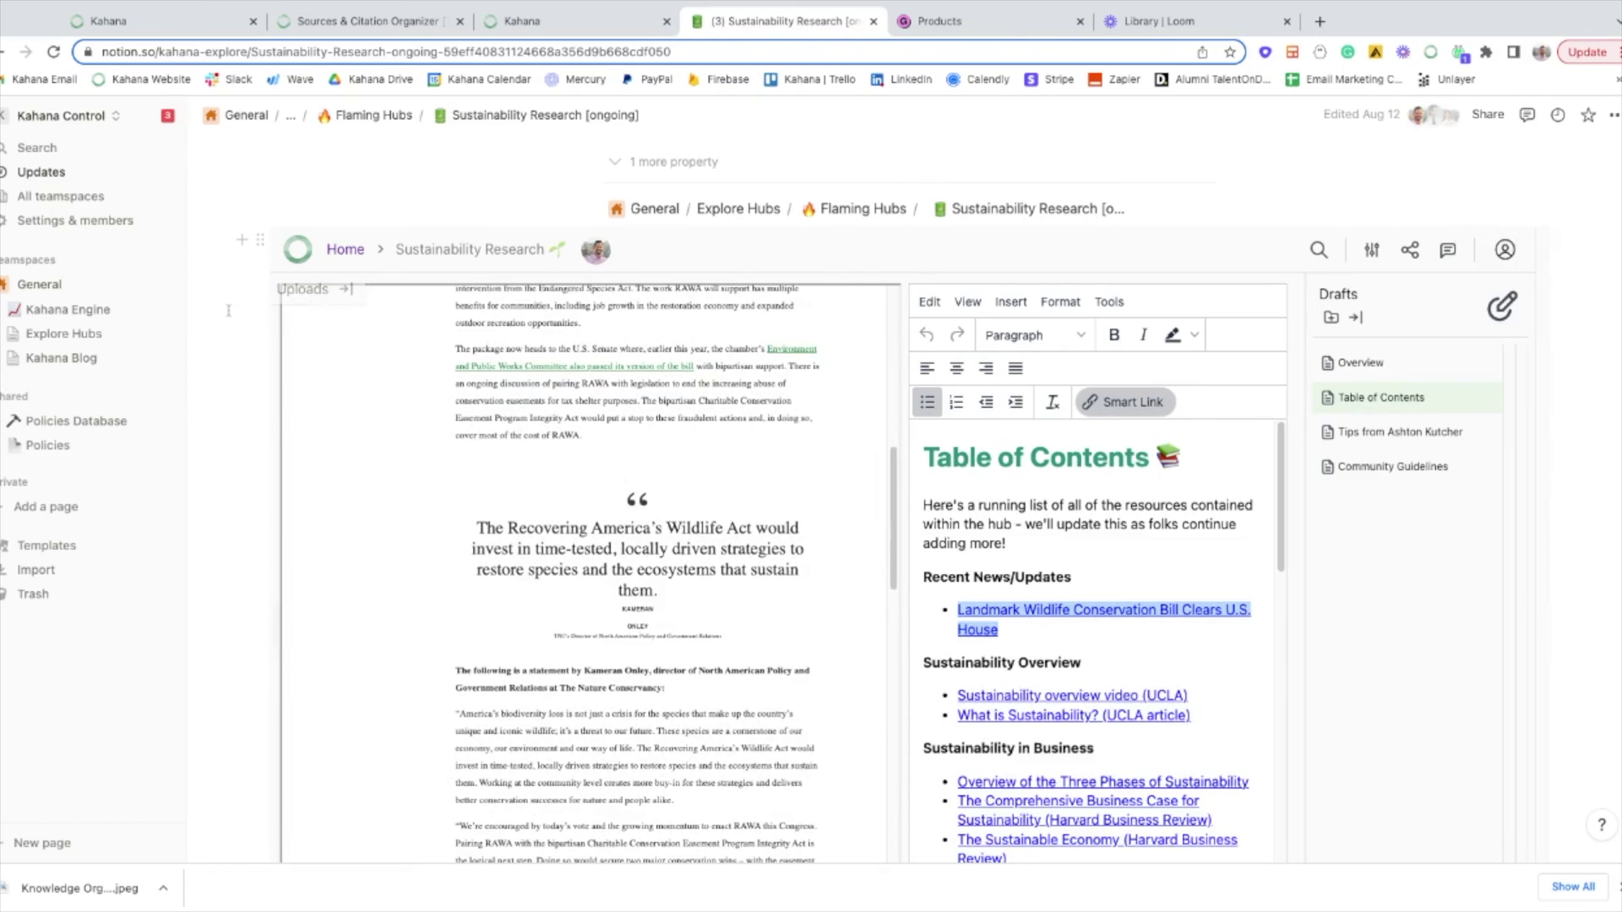
scroll(245, 312, "up", 1)
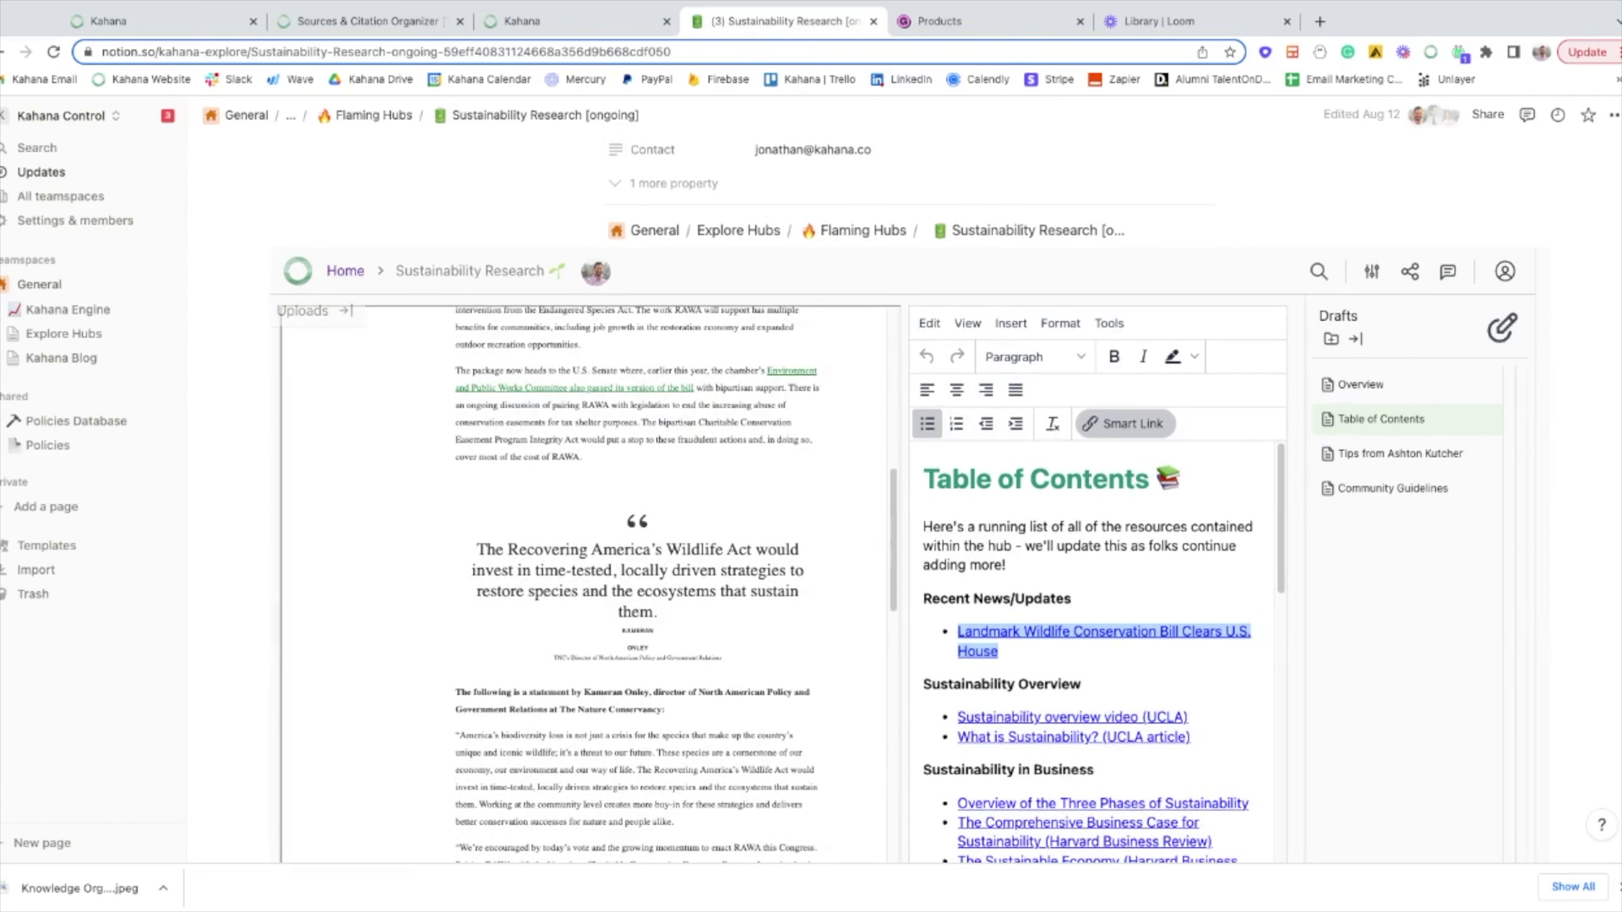